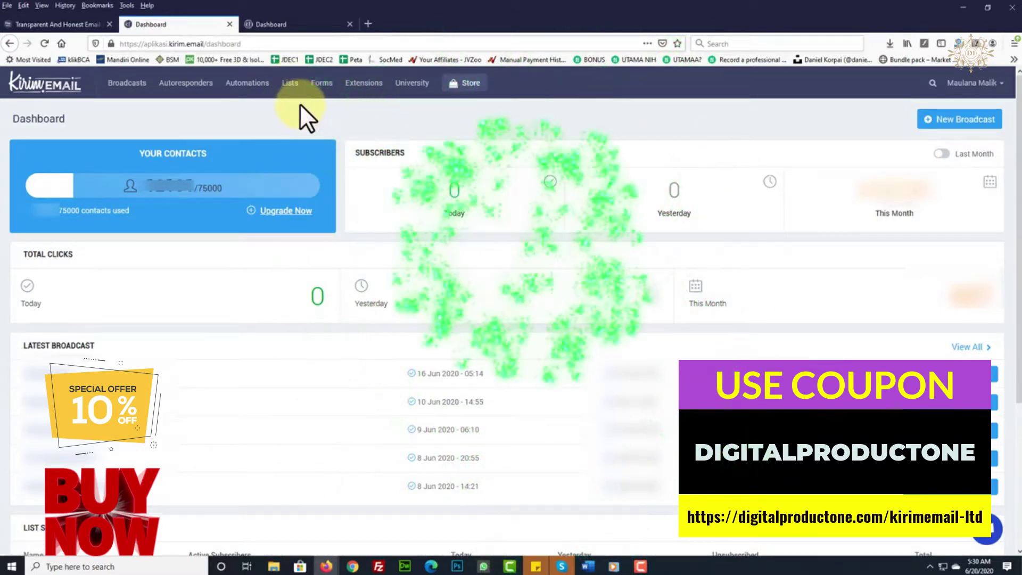
# - From the Lists page, create a list with internal and public name 'test here'
pyautogui.click(293, 88)
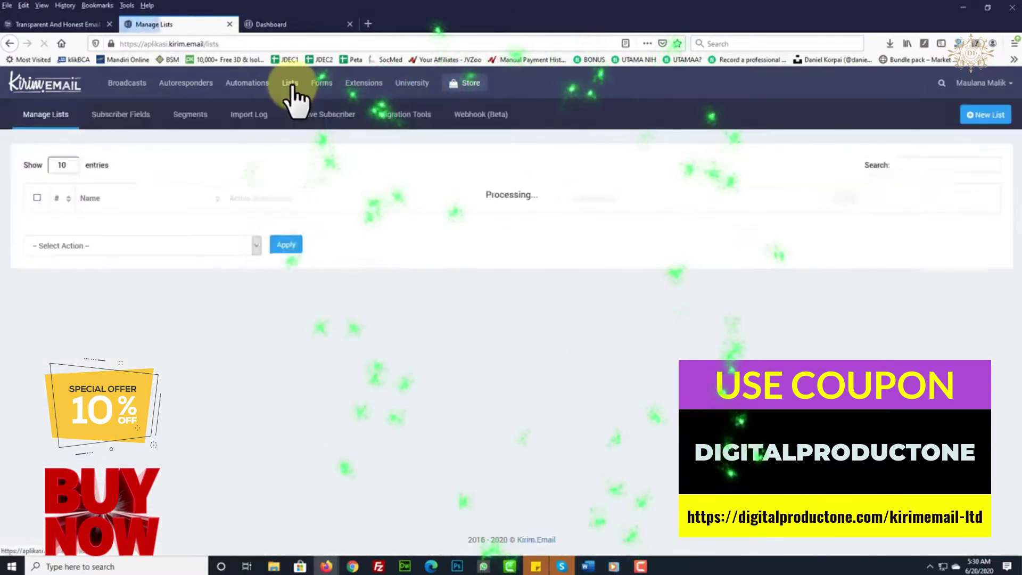
pyautogui.click(989, 120)
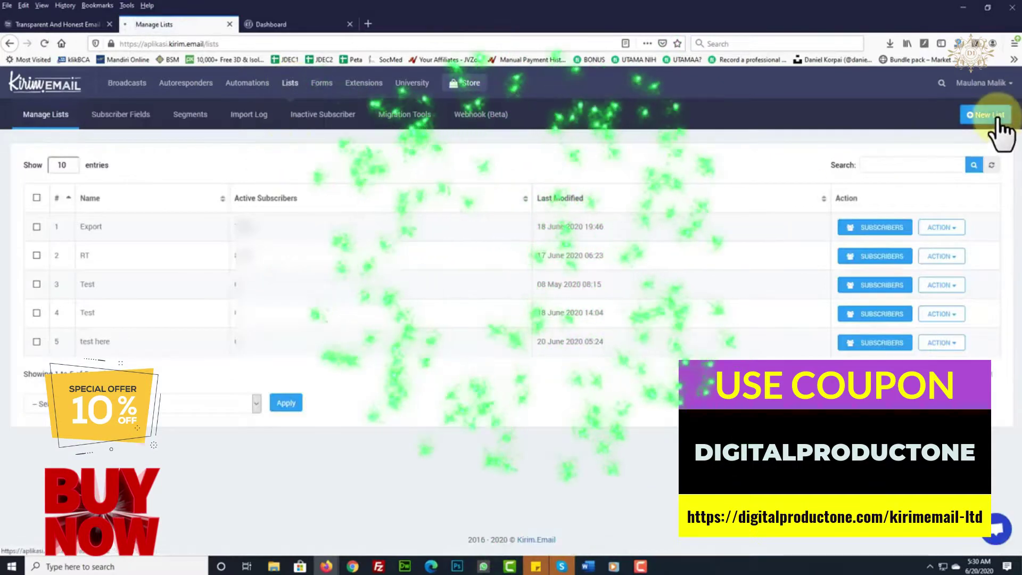
pyautogui.click(364, 164)
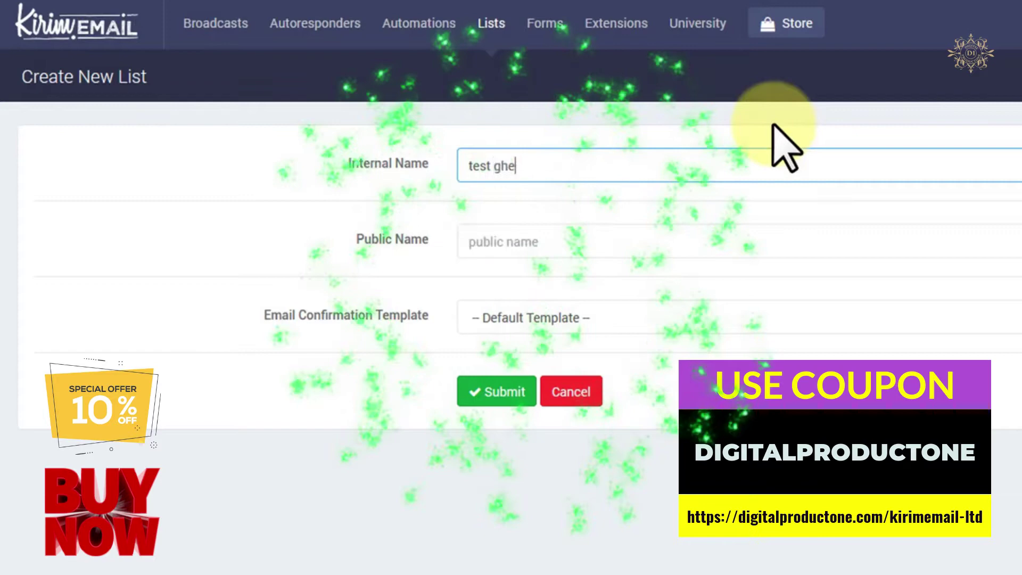
pyautogui.write('here')
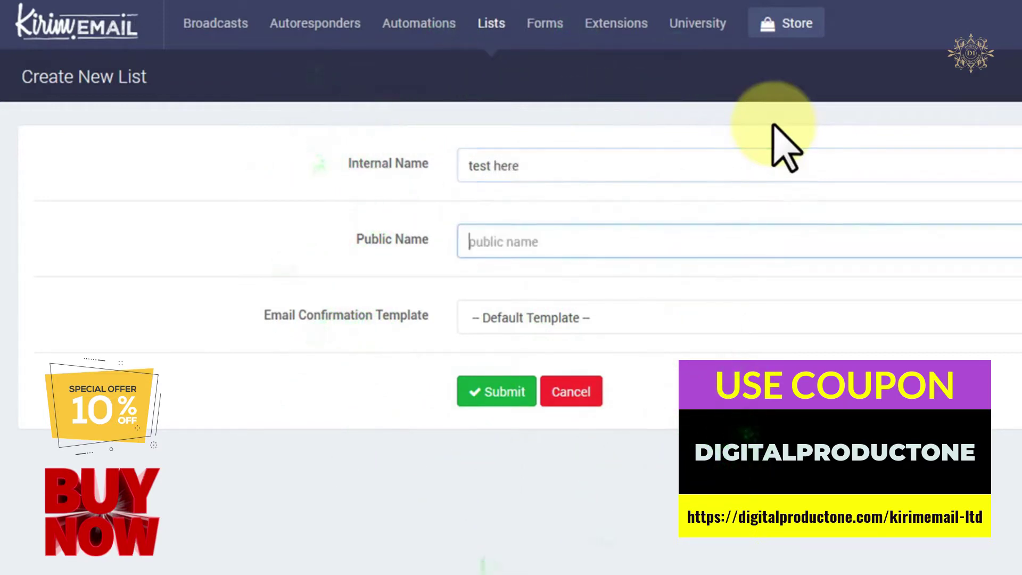
pyautogui.write('t here')
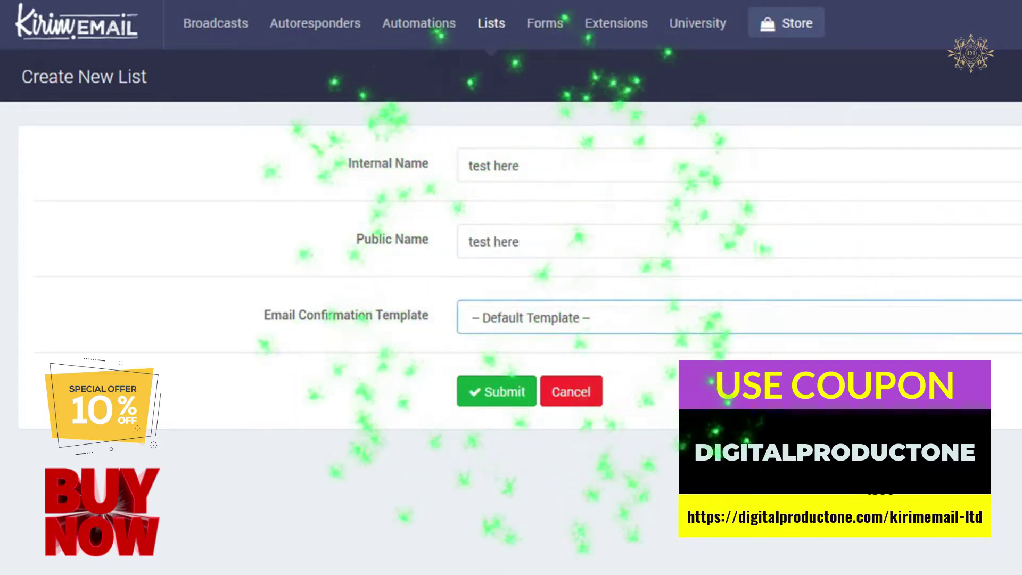
pyautogui.click(473, 402)
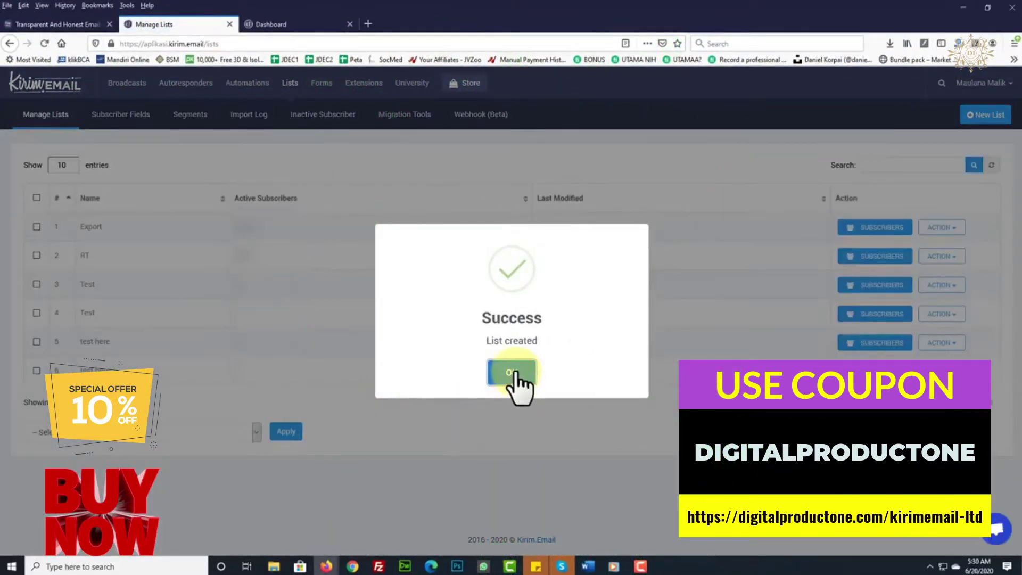
# - Dismiss the list-created notice and begin a file import of subscribers into 'test here'
pyautogui.click(511, 374)
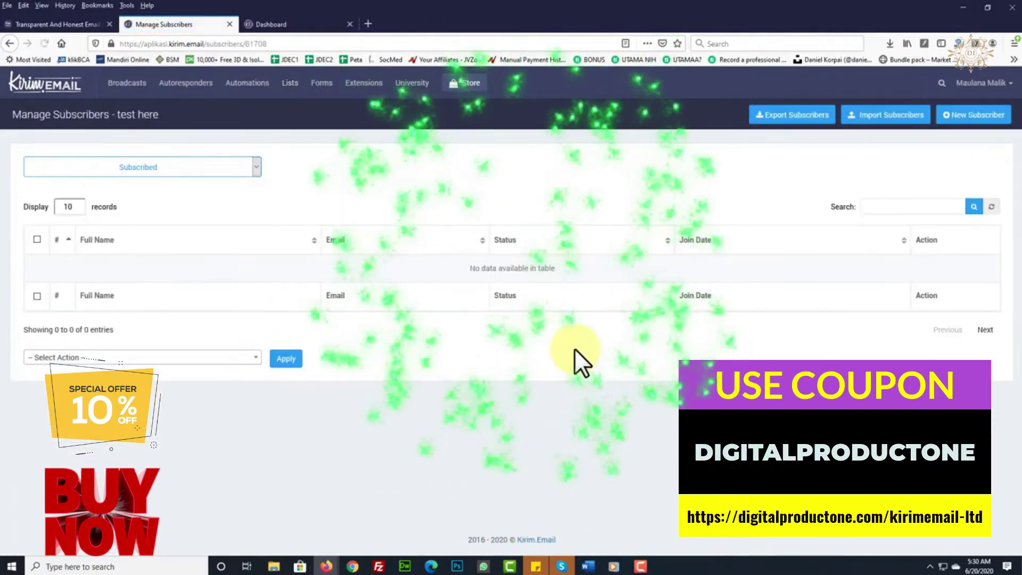
pyautogui.click(882, 120)
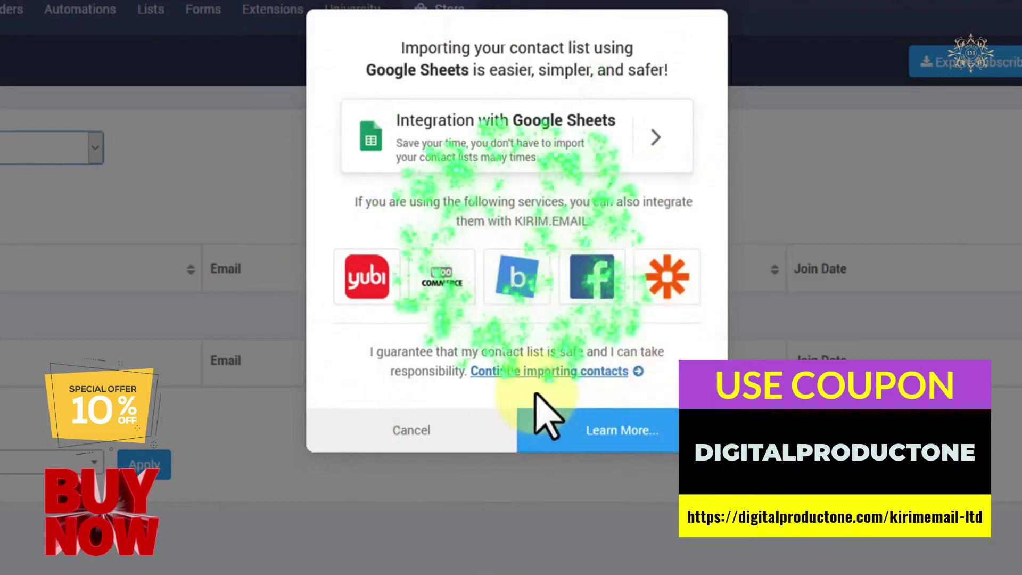
pyautogui.click(543, 371)
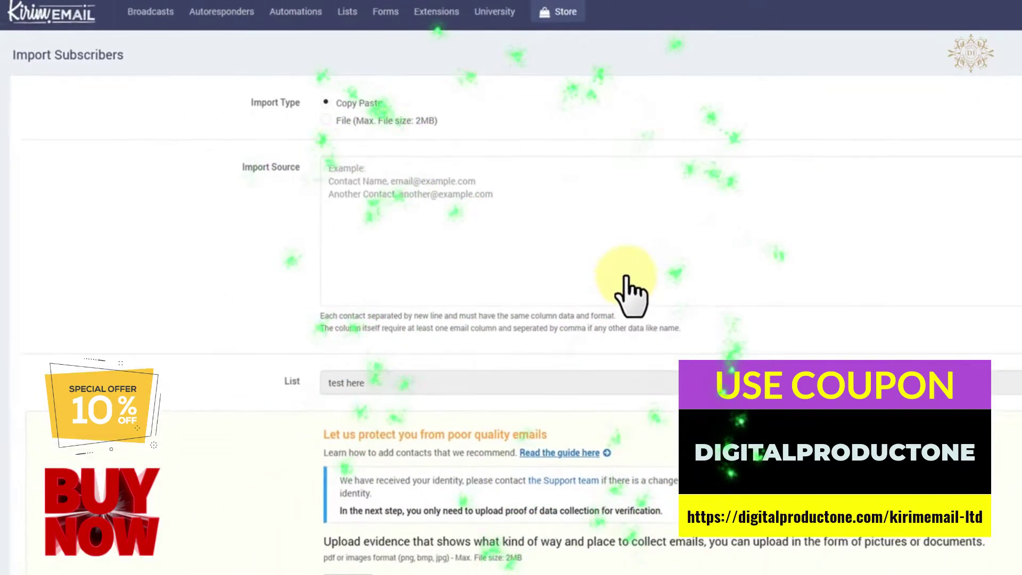
pyautogui.click(504, 231)
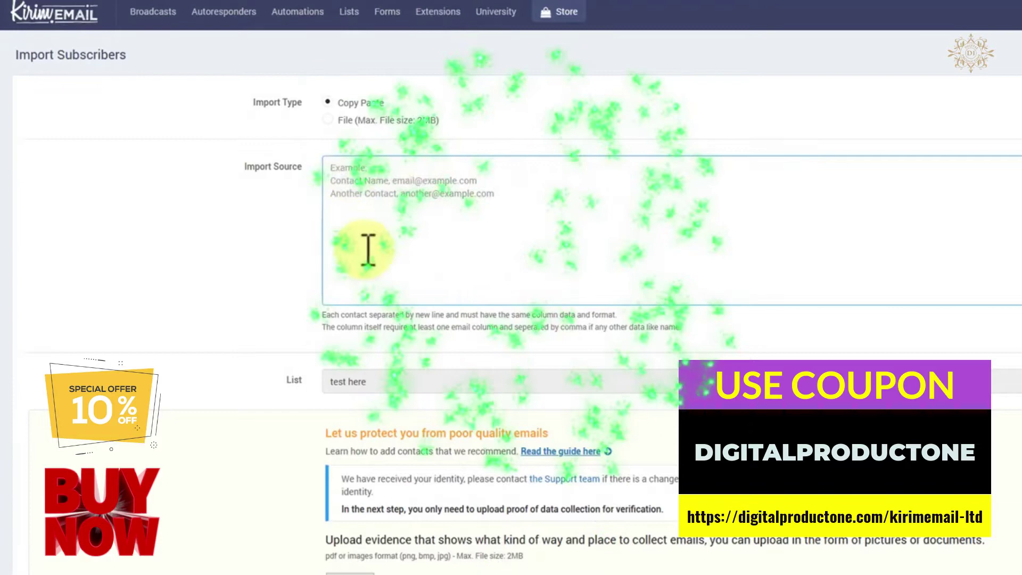
pyautogui.click(327, 120)
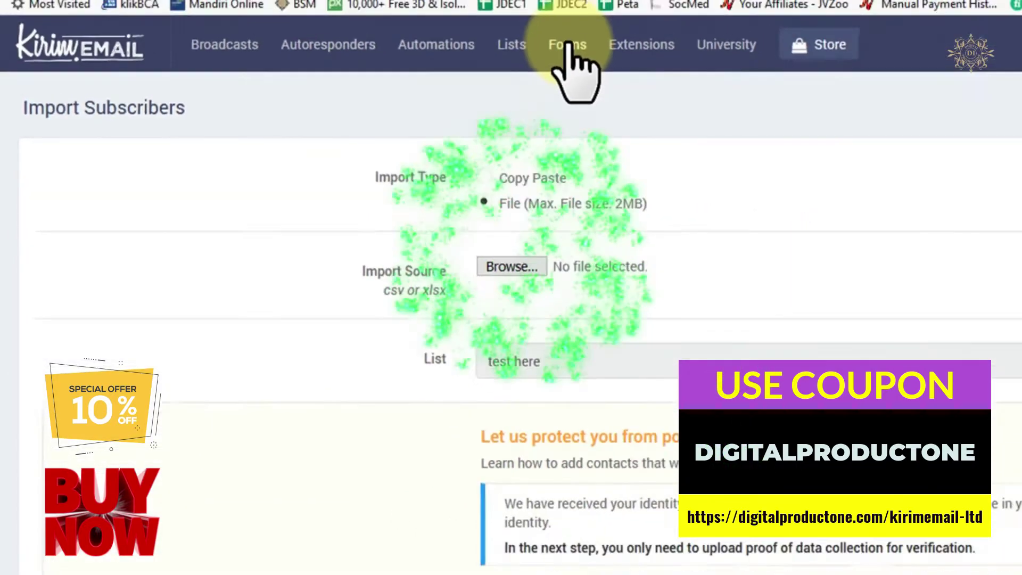
# - Create landing-page form 'new form test' for the 'test here' list, titled 'Test'
pyautogui.click(717, 24)
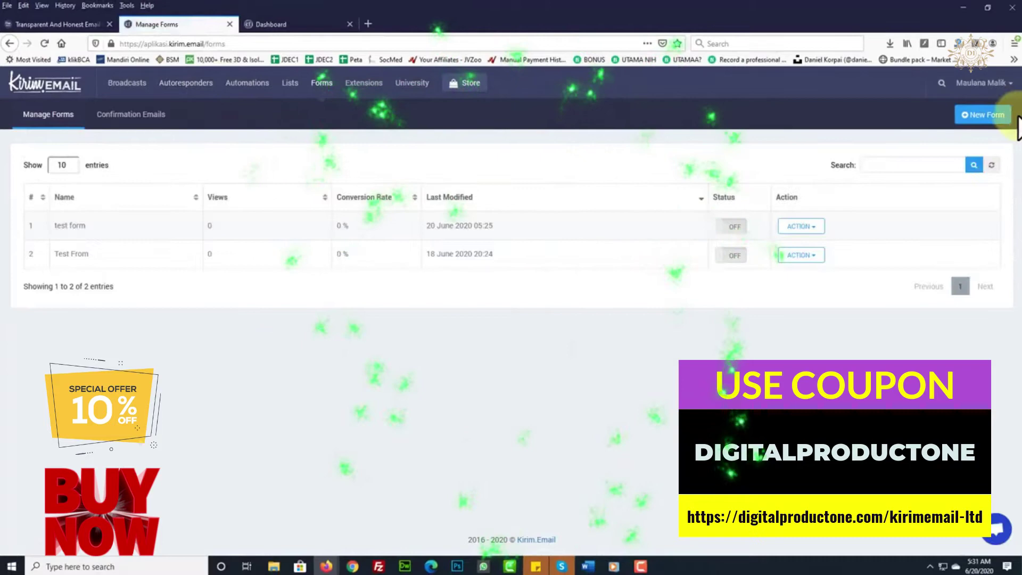
pyautogui.click(983, 116)
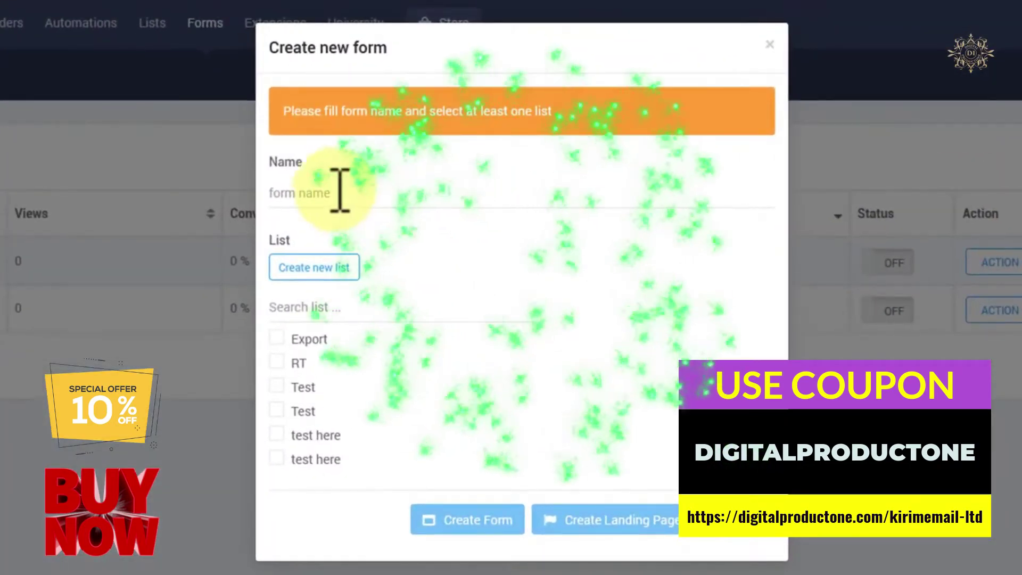
pyautogui.click(340, 192)
pyautogui.write('new form test')
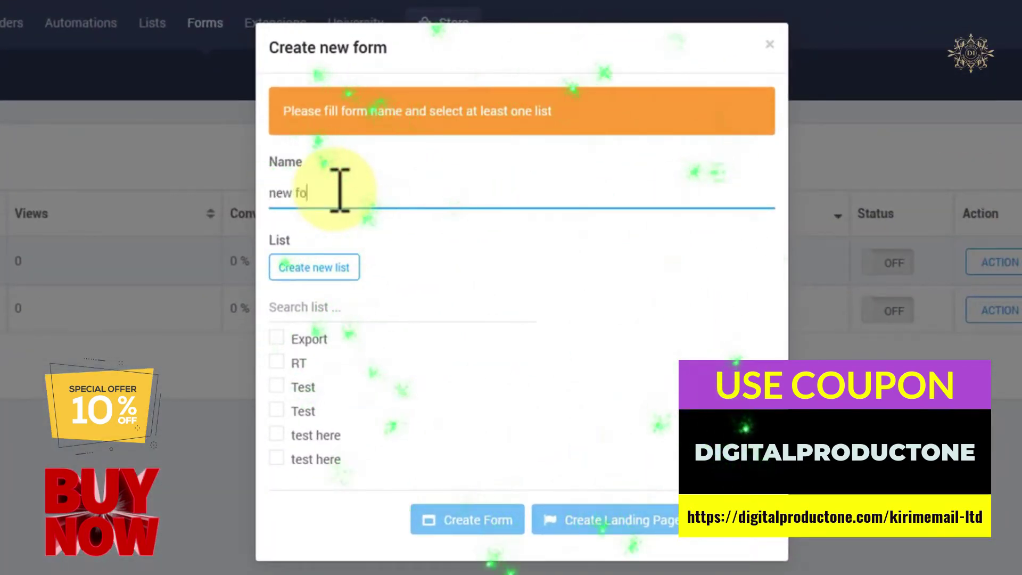
pyautogui.click(278, 460)
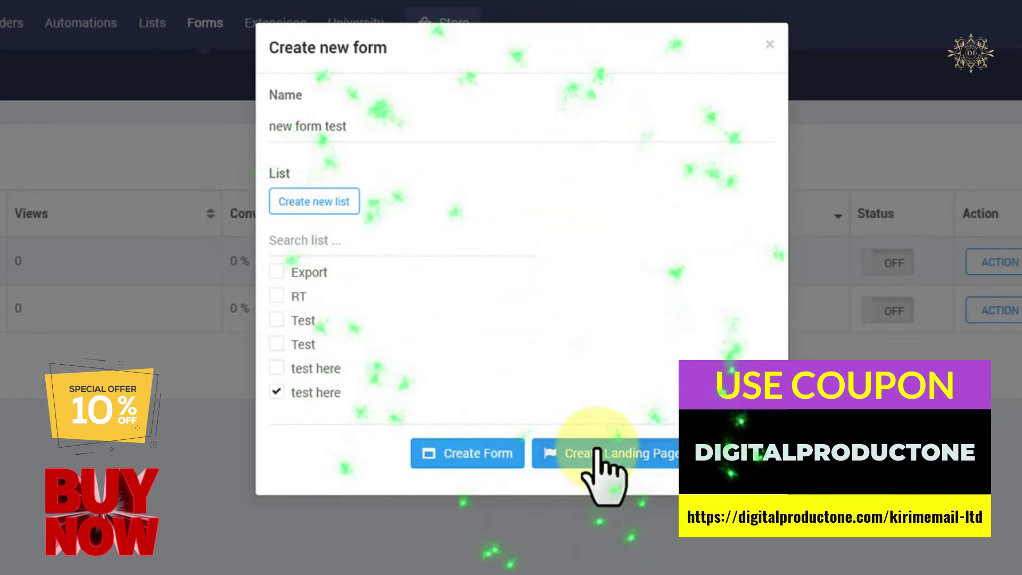
pyautogui.click(598, 452)
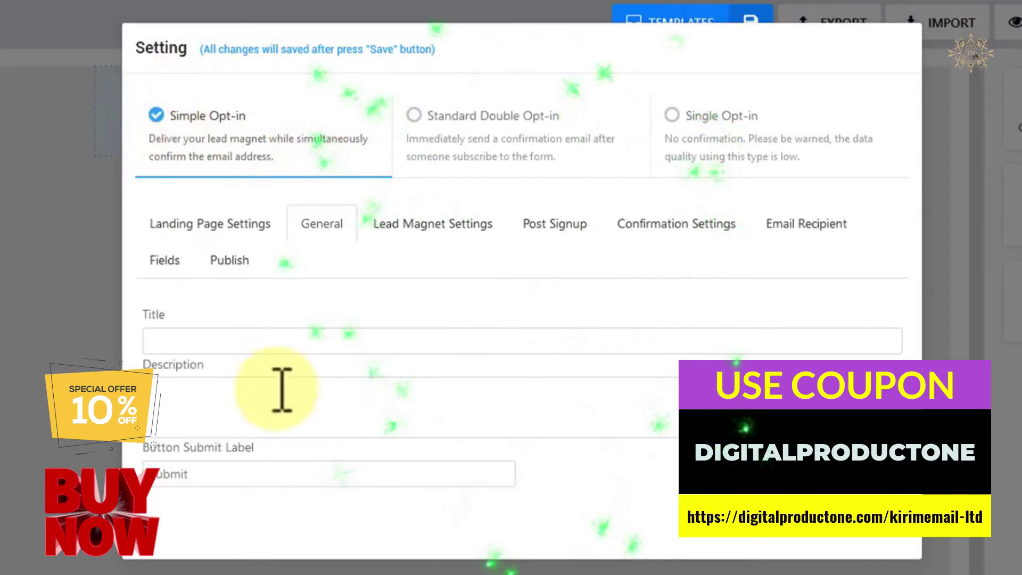
pyautogui.write('Test')
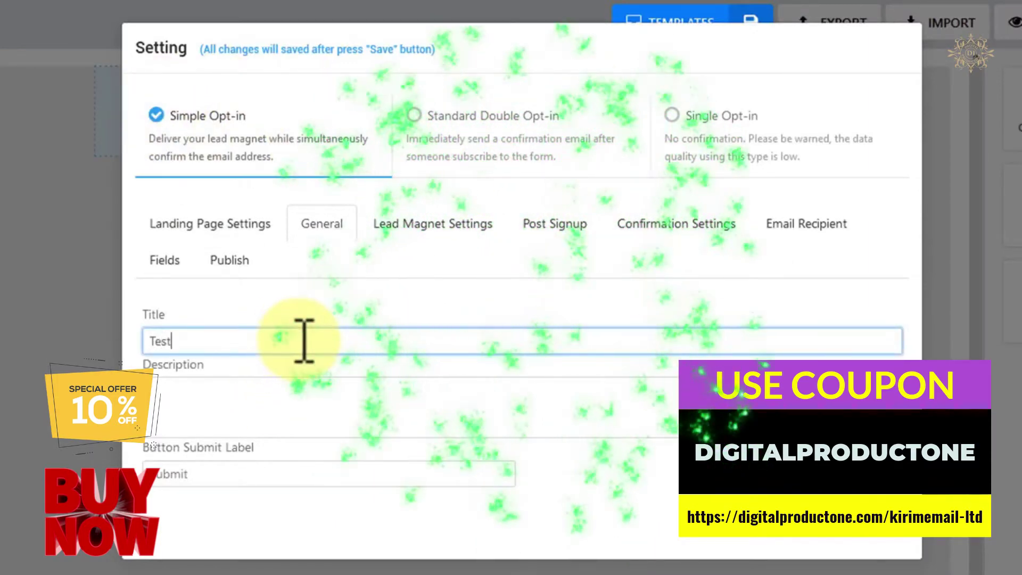
pyautogui.press('Tab')
pyautogui.write('Te')
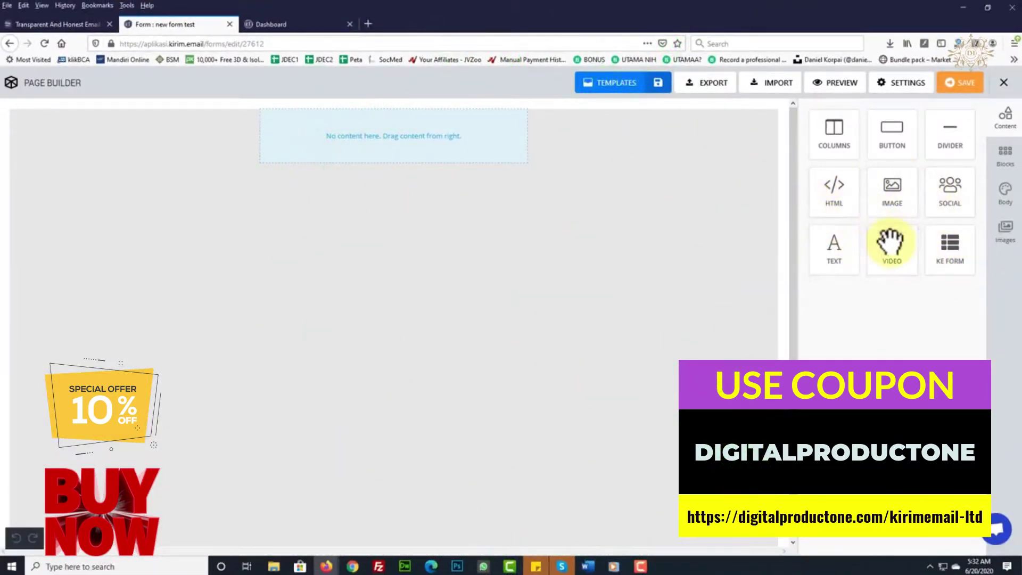
# - Add a video block and an image block, then browse Premium and Free templates without choosing one
pyautogui.moveTo(890, 243); pyautogui.dragTo(372, 142)
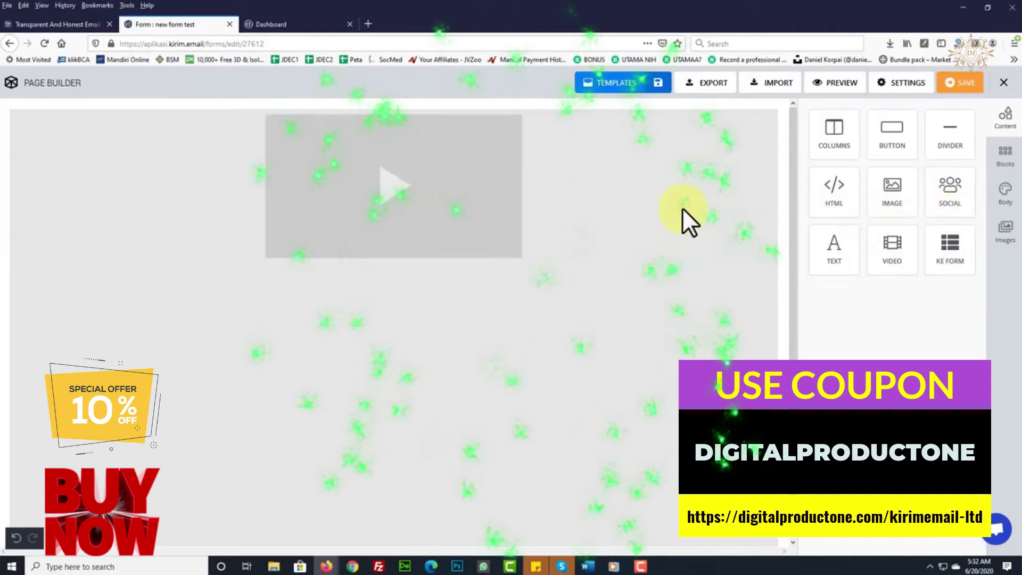
pyautogui.moveTo(514, 288); pyautogui.dragTo(319, 289)
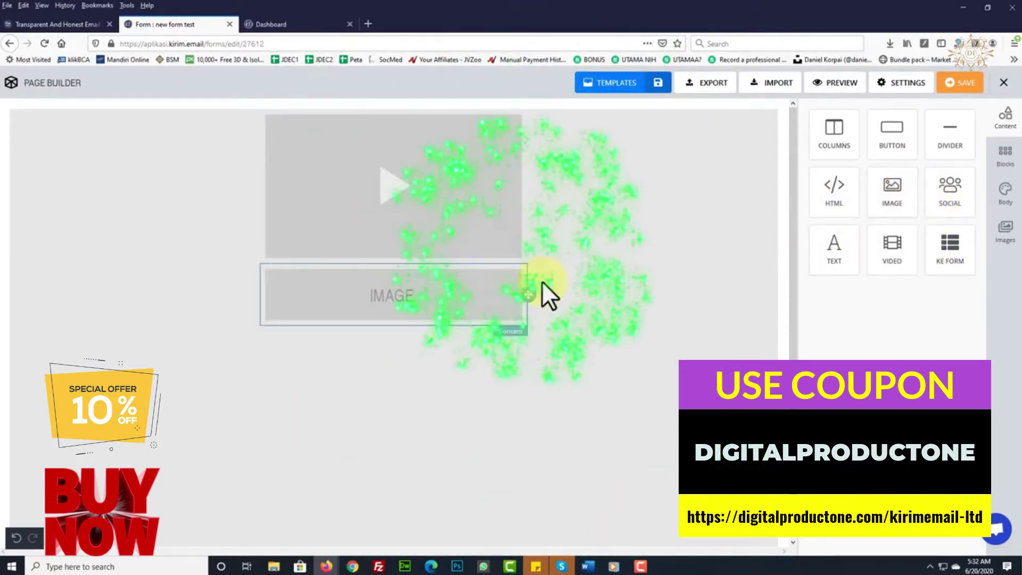
pyautogui.click(628, 86)
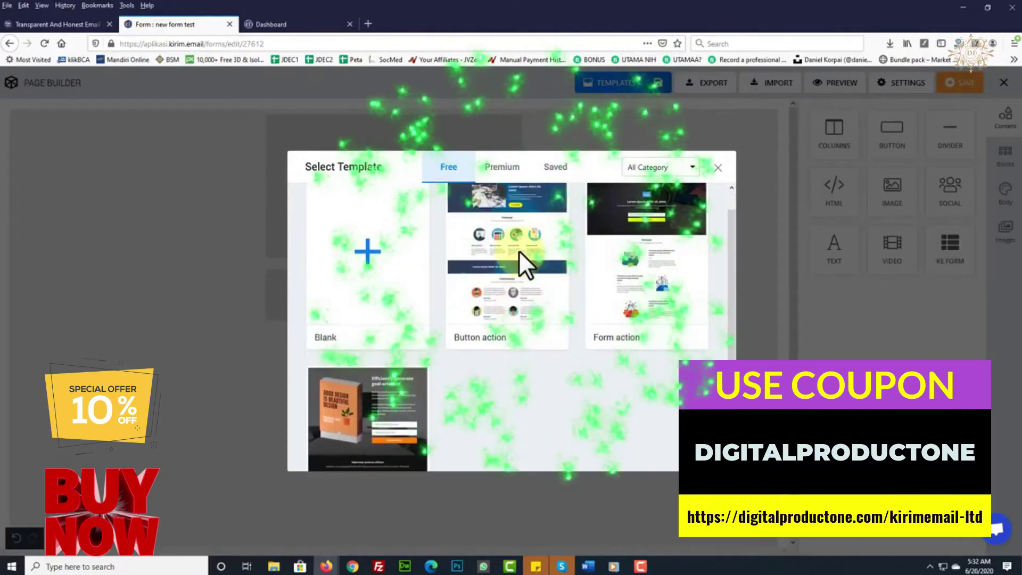
pyautogui.click(511, 172)
pyautogui.click(448, 168)
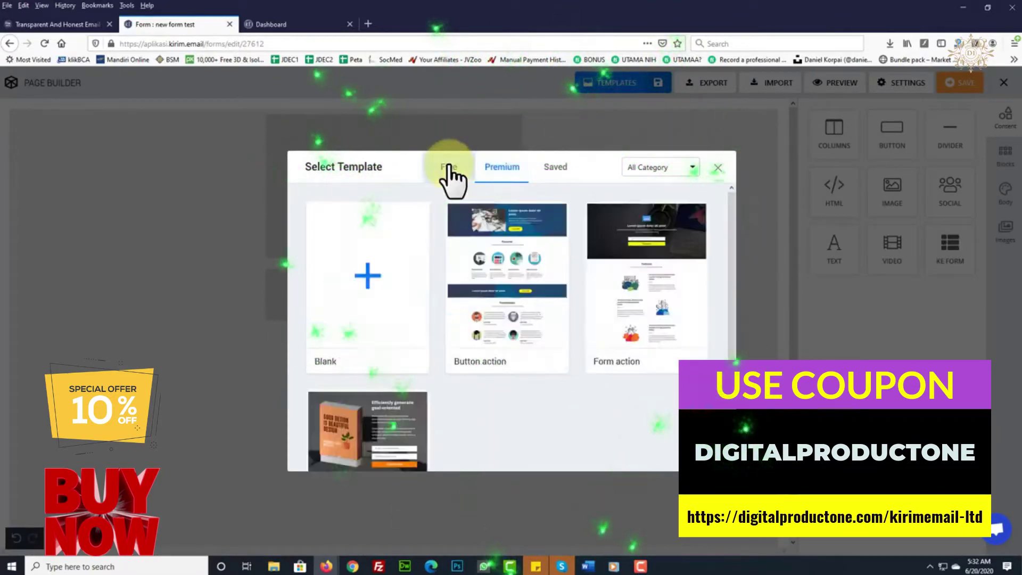
pyautogui.click(717, 169)
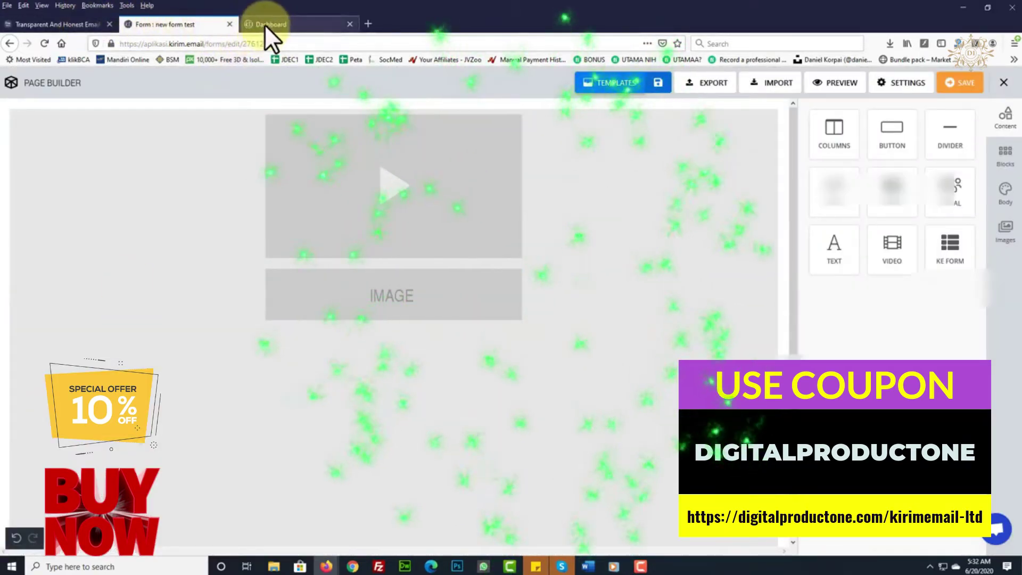
# - From the Dashboard's Broadcasts page, start broadcast 'test name' and choose its sender
pyautogui.click(315, 26)
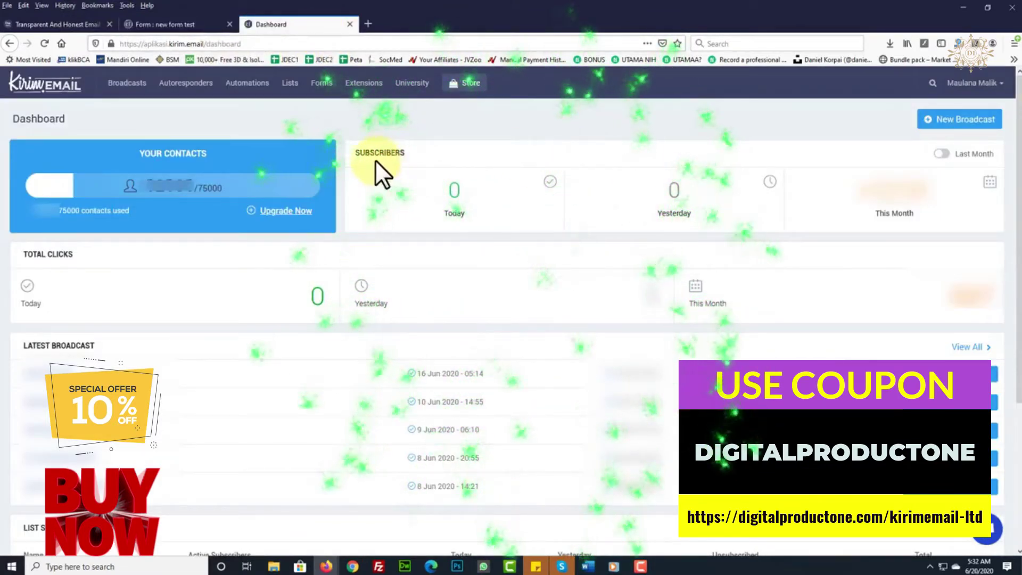
pyautogui.click(121, 90)
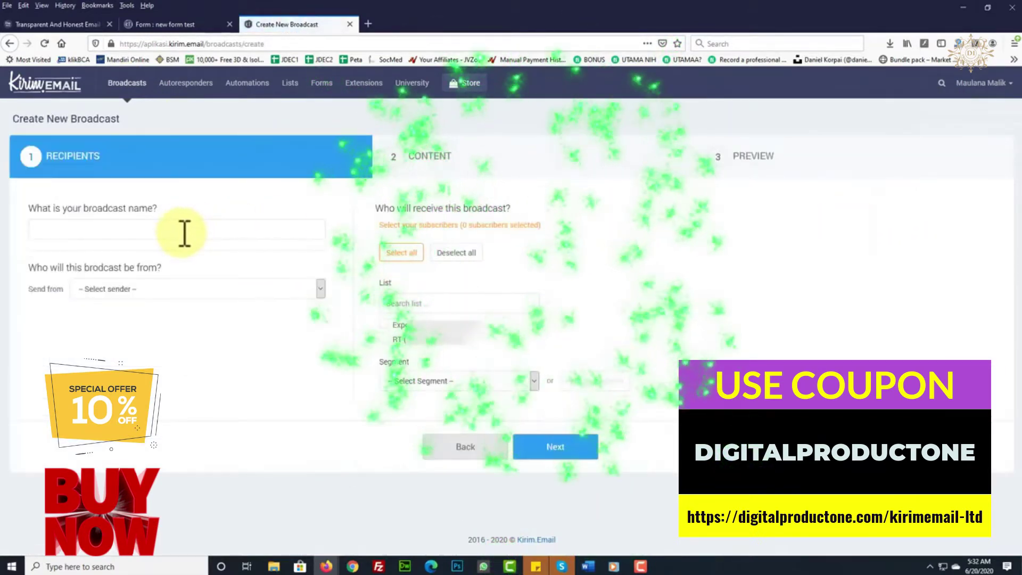
pyautogui.click(192, 235)
pyautogui.write('test name')
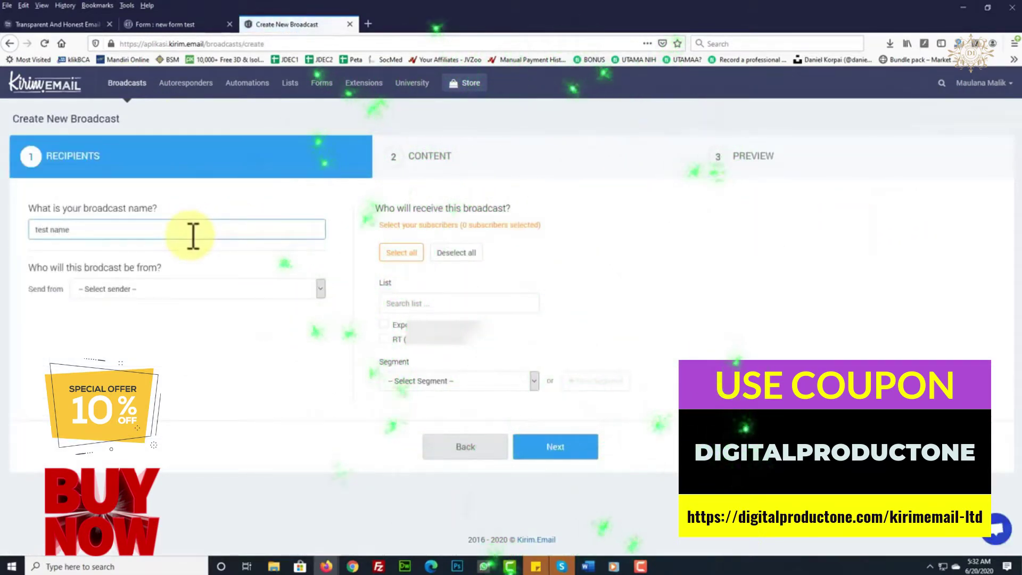
pyautogui.click(269, 289)
pyautogui.click(246, 318)
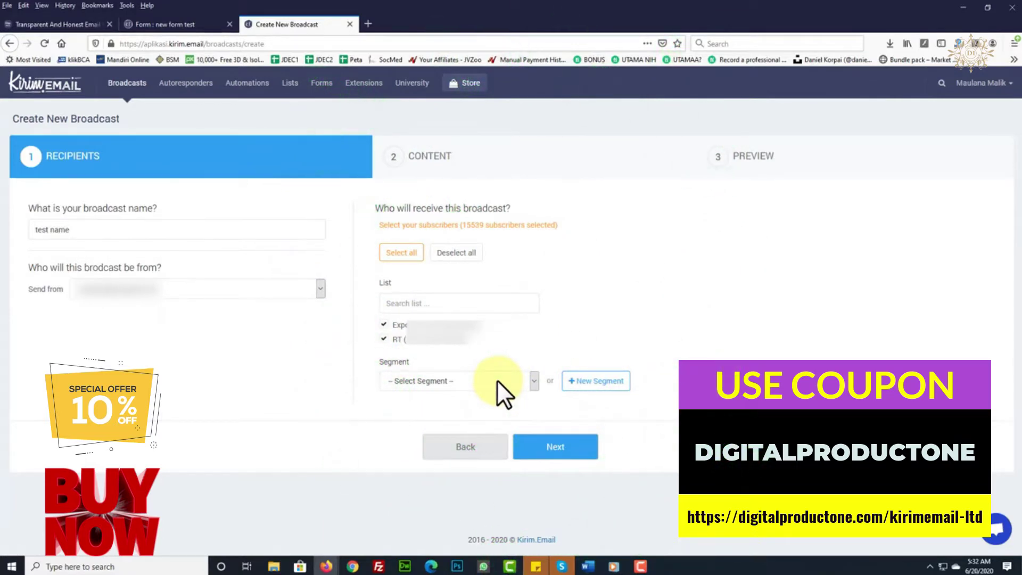
# - Enter the subject 'Test subject here' and launch the Email Builder
pyautogui.click(566, 448)
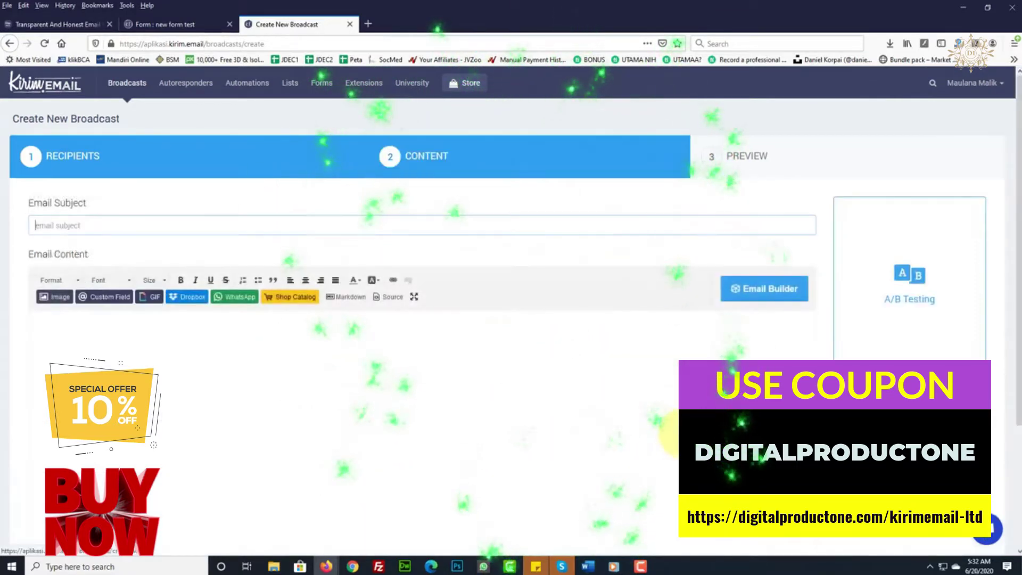
pyautogui.click(118, 228)
pyautogui.write('Test subject here')
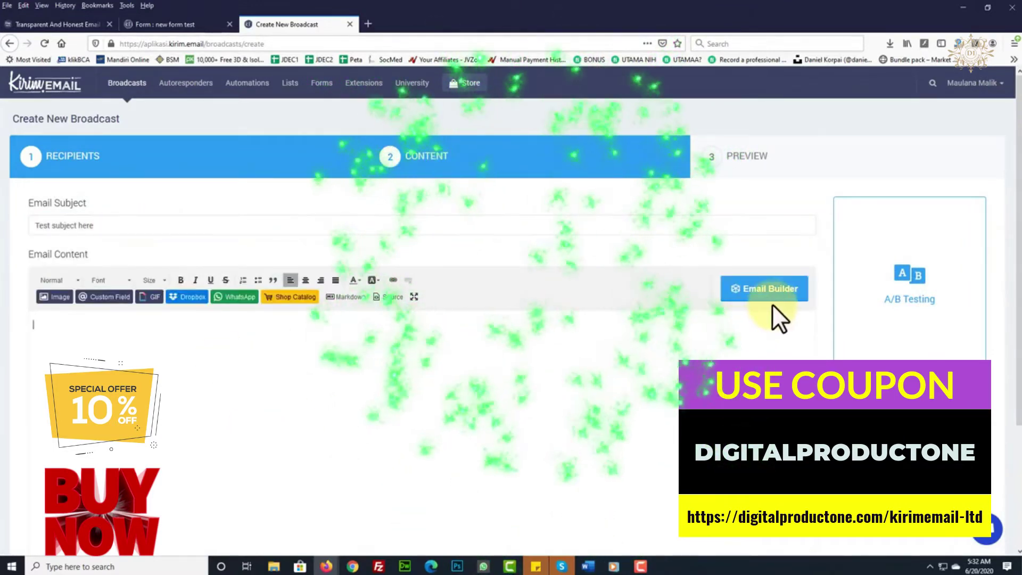
pyautogui.click(774, 291)
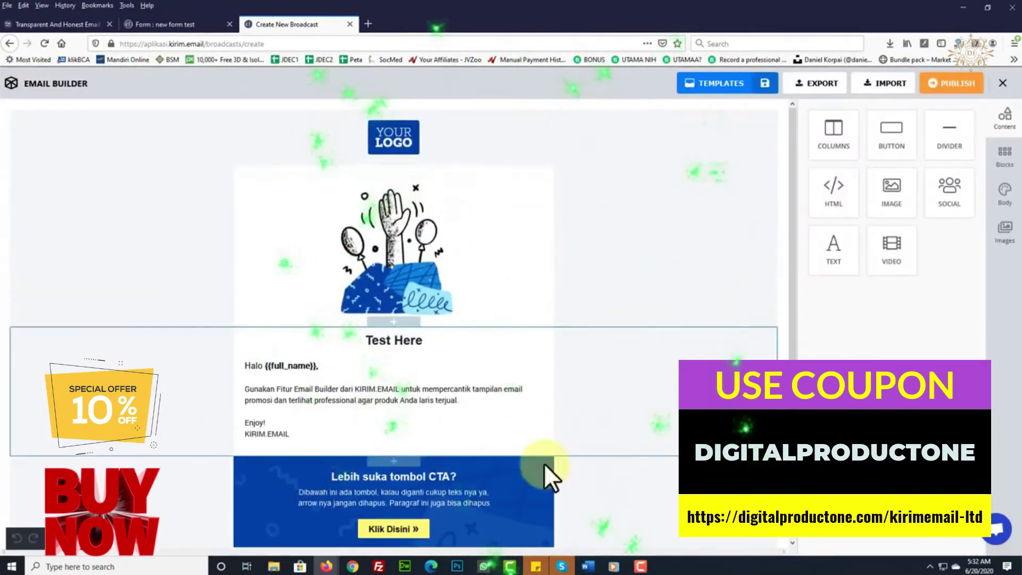
pyautogui.scroll(-2, 449, 360)
pyautogui.scroll(2, 449, 359)
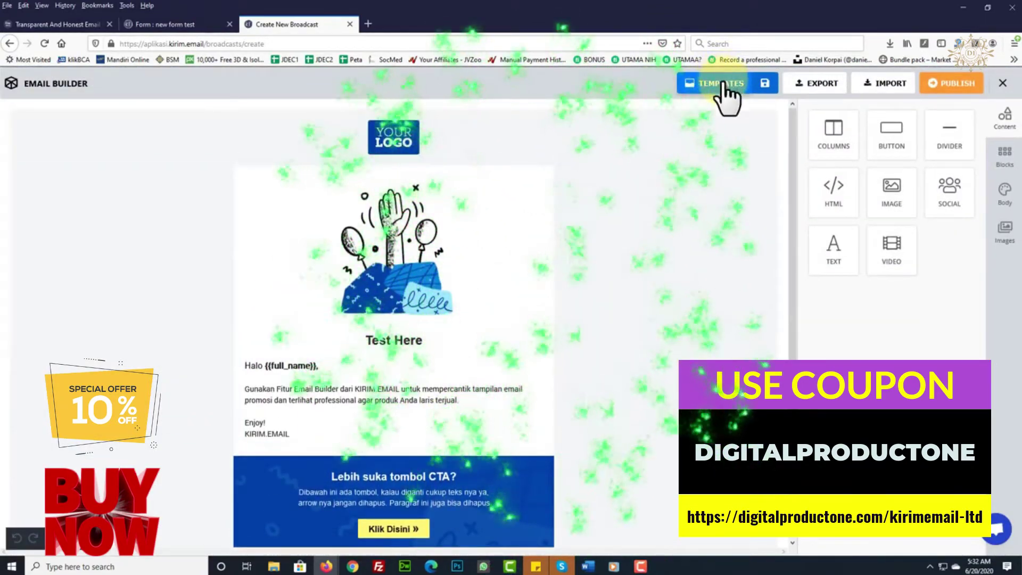
# - Insert the Newsletter Boxed template from the free email templates
pyautogui.click(723, 83)
pyautogui.scroll(-3, 590, 247)
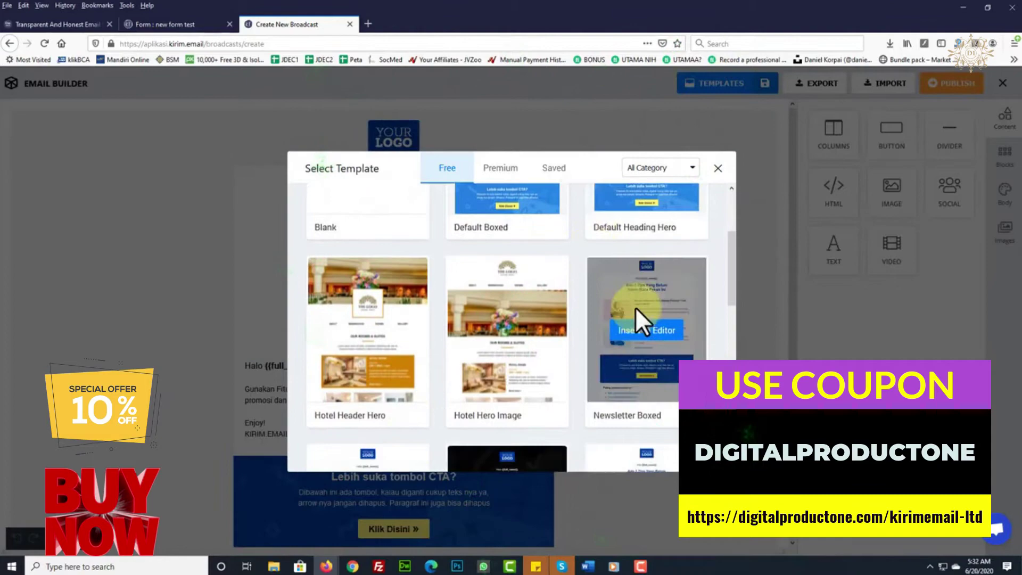
pyautogui.scroll(-2, 665, 346)
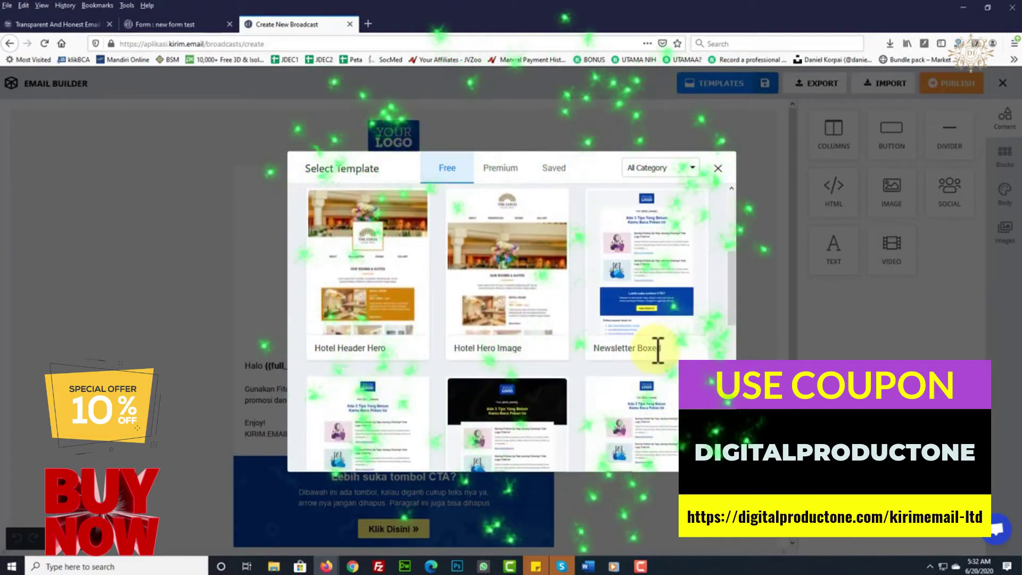
pyautogui.click(648, 453)
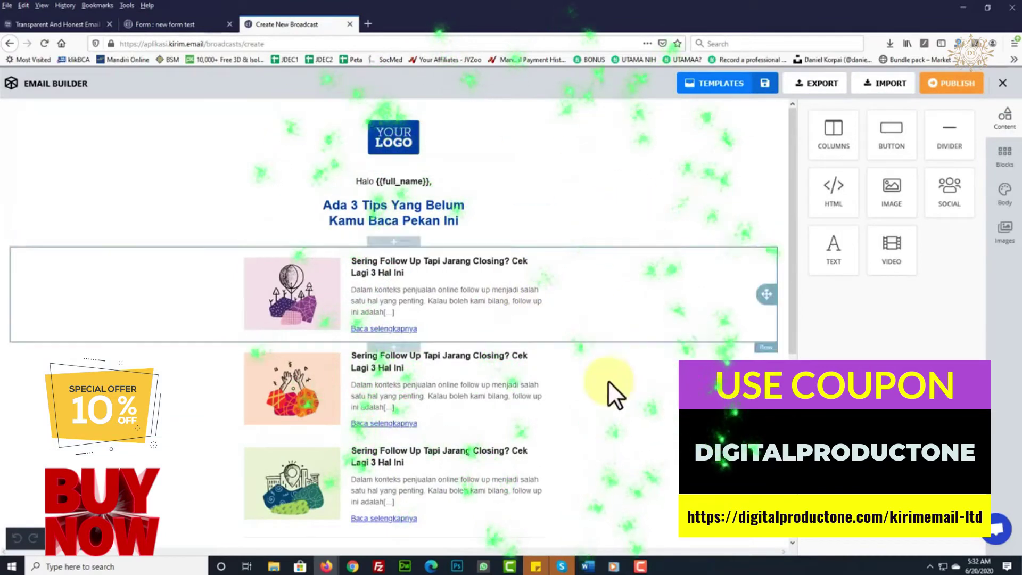
pyautogui.scroll(-2, 470, 437)
pyautogui.scroll(3, 413, 235)
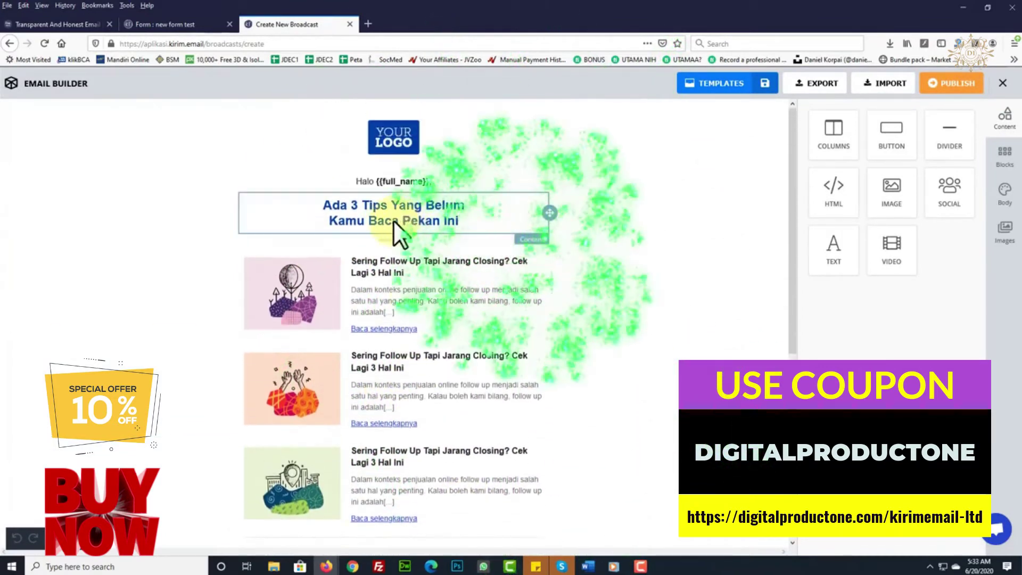
# - Retype the headline as 'Easy to Modify', center it, and set it to 36px
pyautogui.click(394, 217)
pyautogui.click(462, 222)
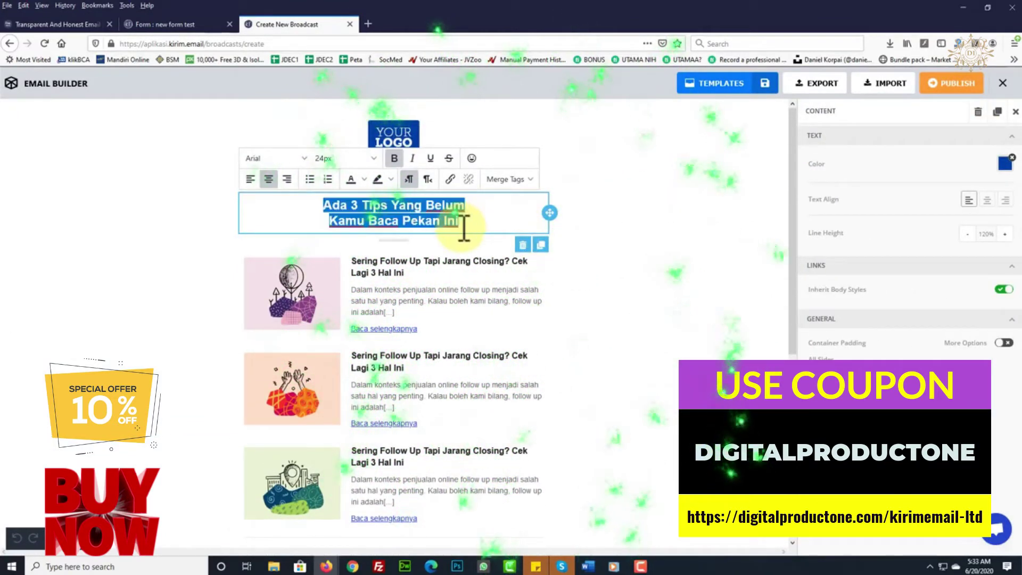
pyautogui.press('BackSpace')
pyautogui.write('Easy')
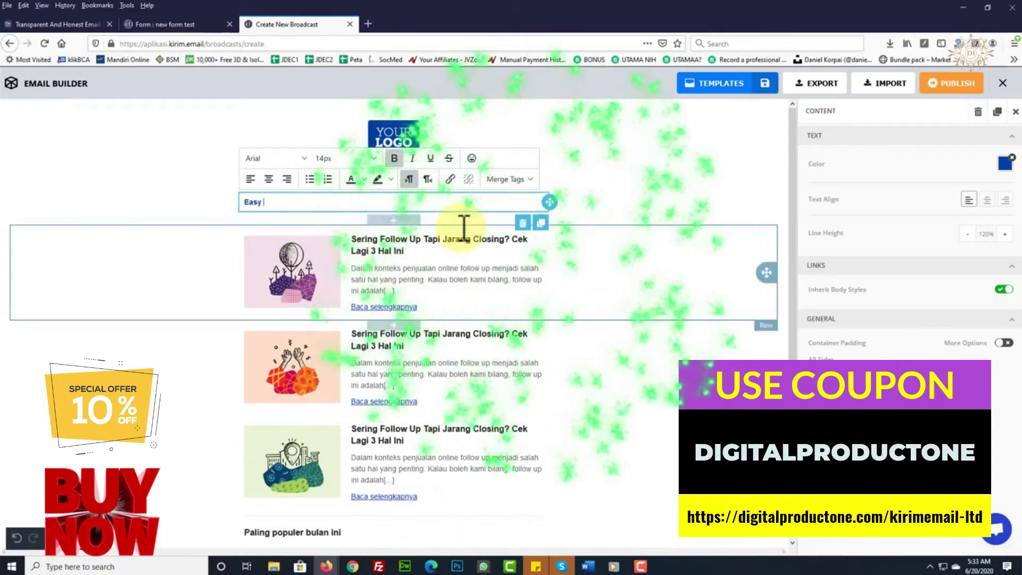
pyautogui.write(' to Modify')
pyautogui.hotkey('ctrl', 'a')
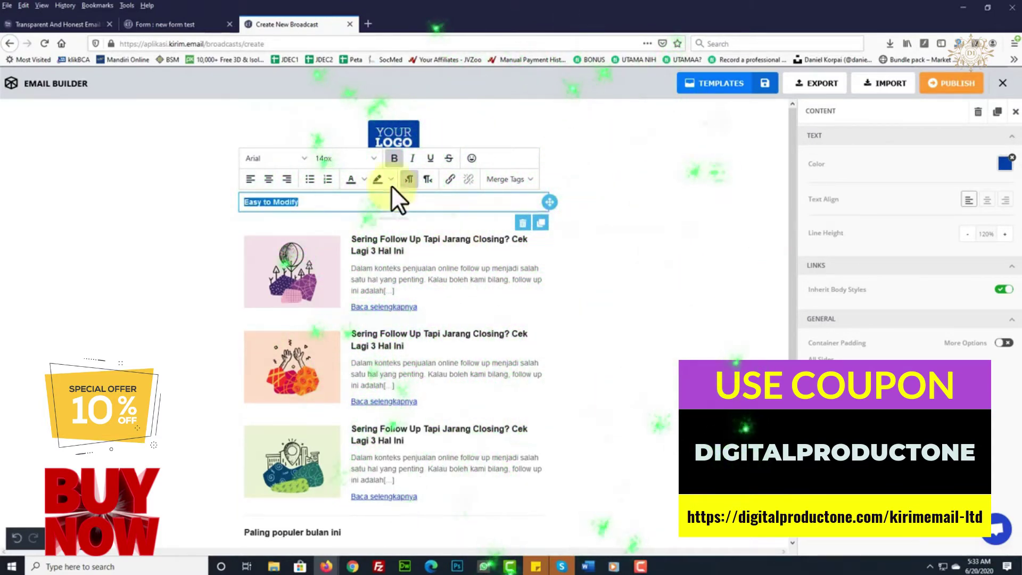
pyautogui.click(351, 158)
pyautogui.click(340, 377)
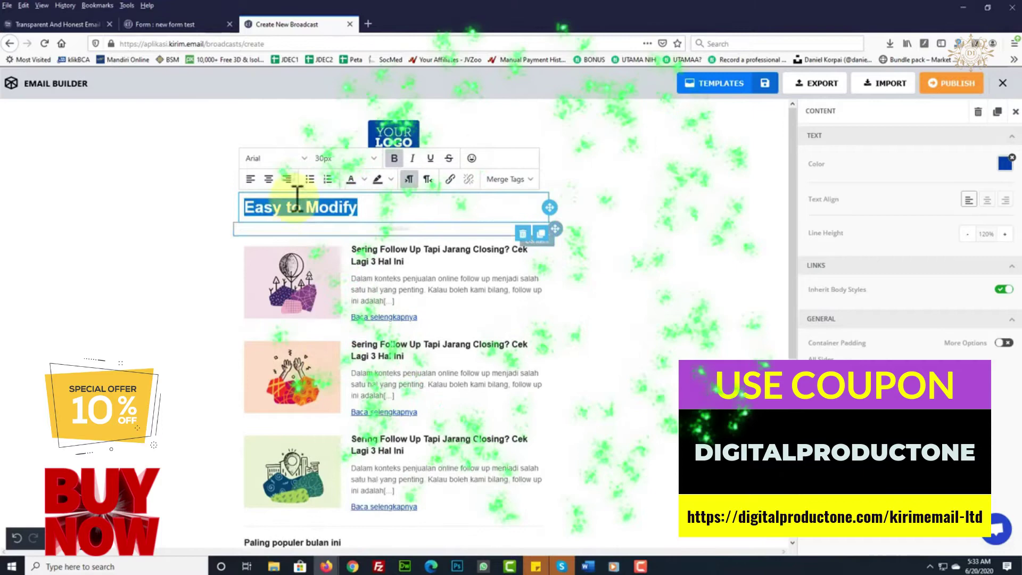
pyautogui.click(269, 179)
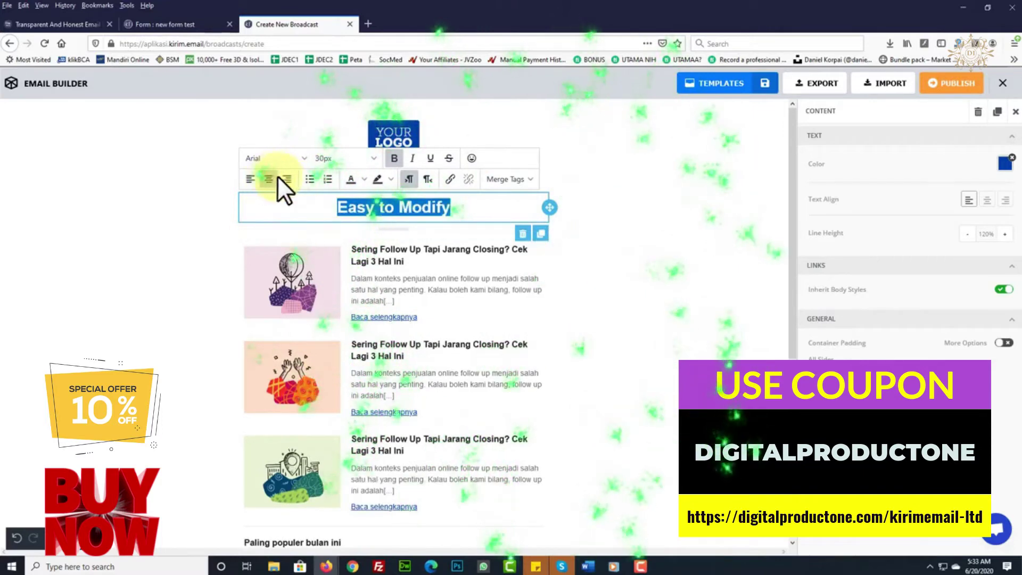
pyautogui.click(376, 155)
pyautogui.click(347, 431)
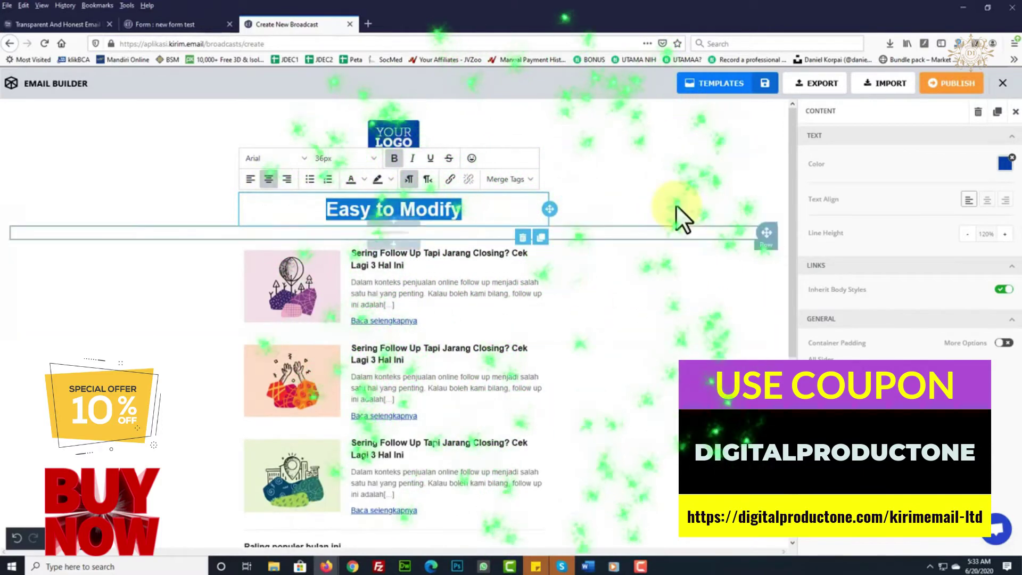
pyautogui.click(694, 324)
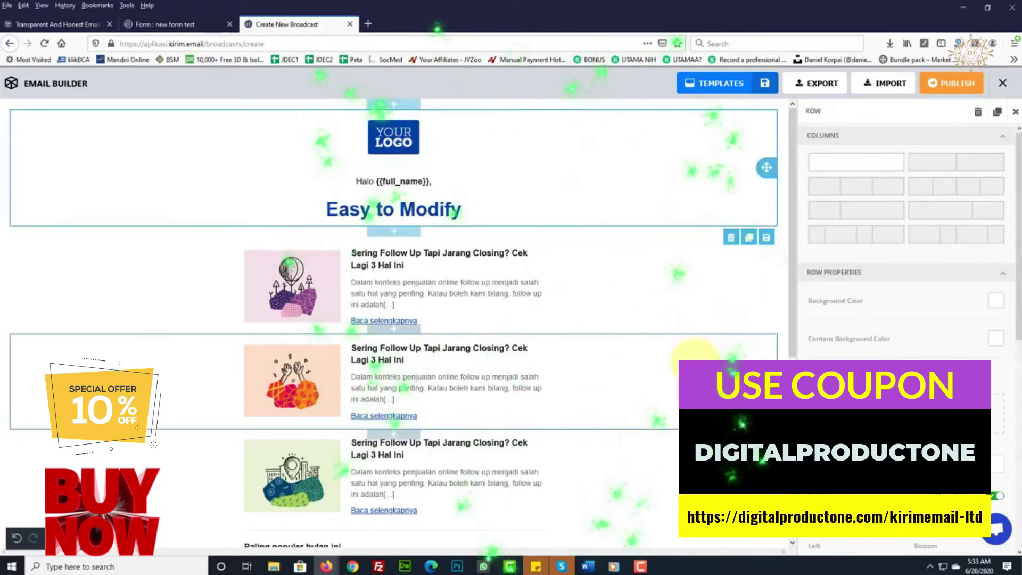
# - Publish the email to the broadcast, go to the Preview step and check the send date options
pyautogui.click(952, 85)
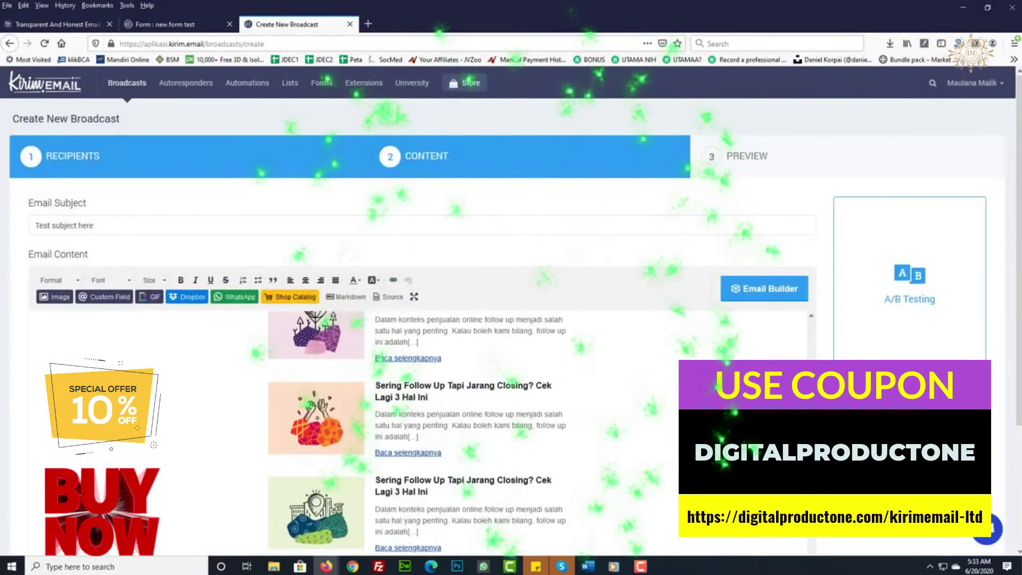
pyautogui.scroll(-3, 512, 319)
pyautogui.click(562, 503)
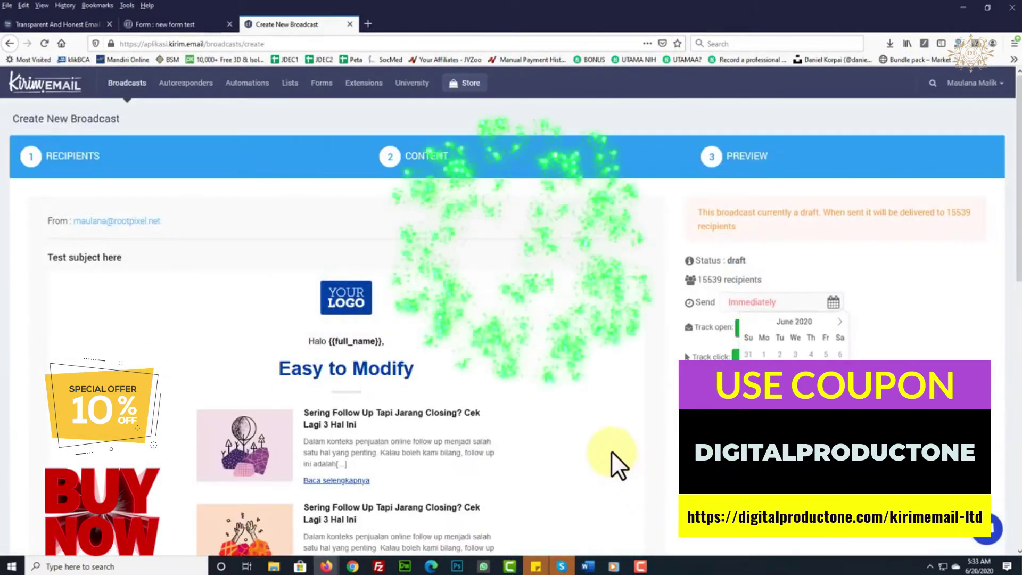
pyautogui.scroll(-2, 274, 296)
pyautogui.scroll(-2, 520, 372)
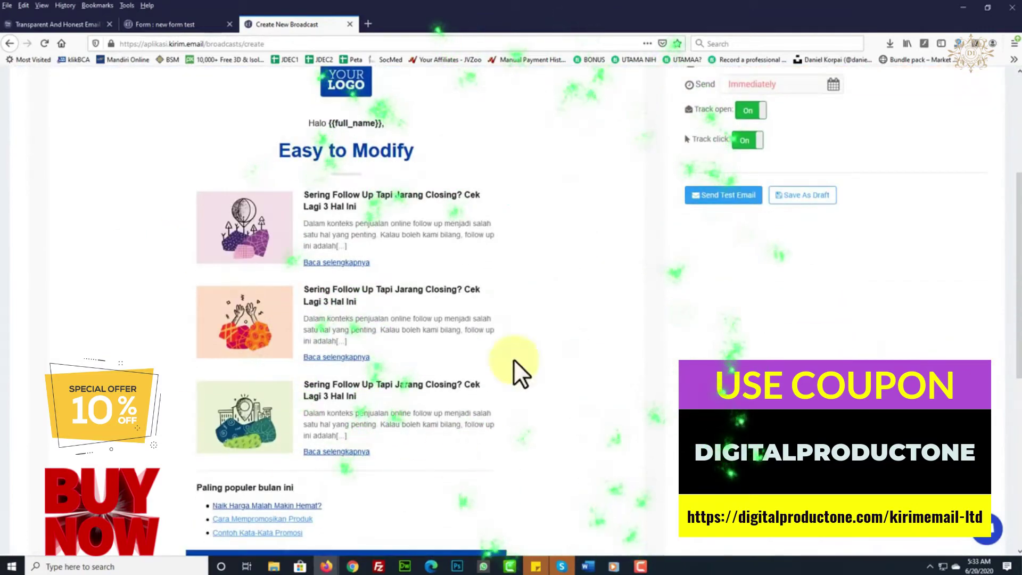
pyautogui.scroll(2, 644, 330)
pyautogui.click(832, 193)
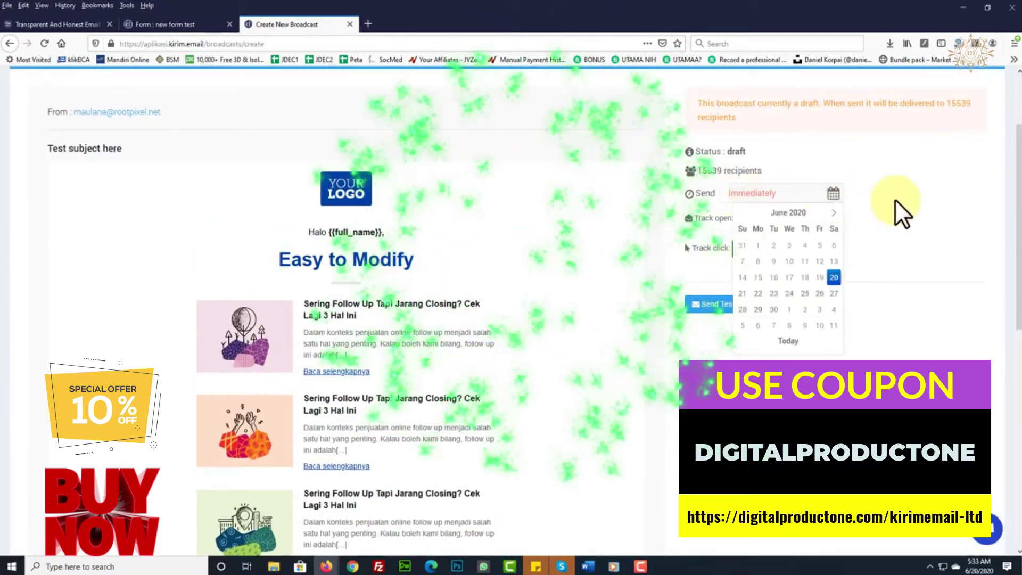
pyautogui.click(894, 213)
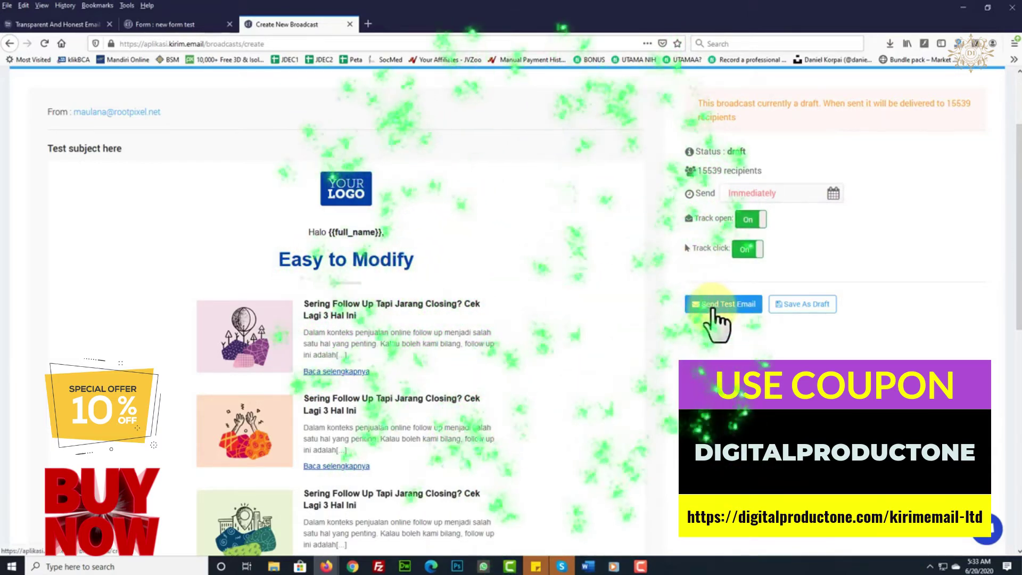
pyautogui.scroll(2, 799, 335)
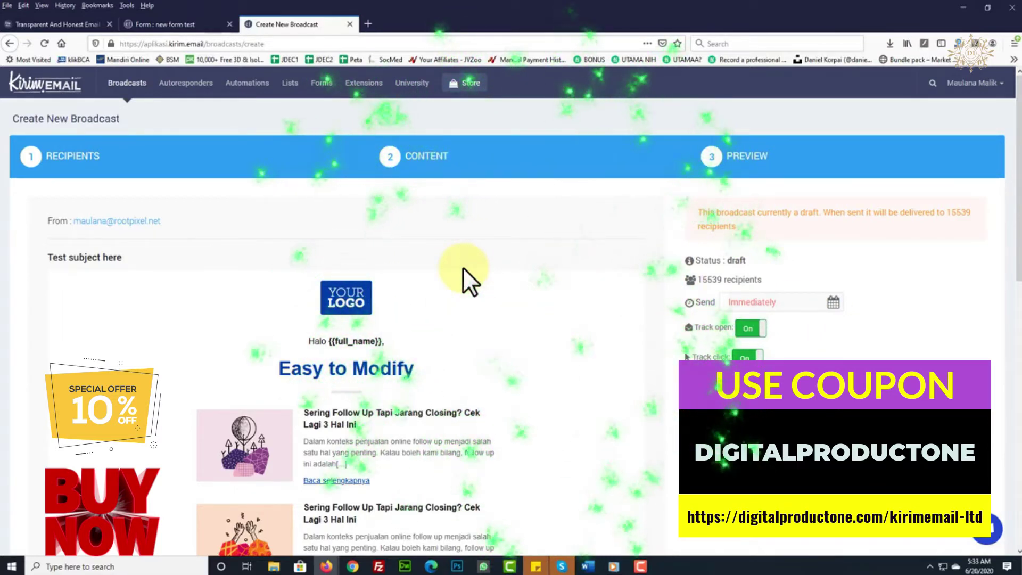
# - Review the Lists page and Inactive Subscriber history, then go to Automations
pyautogui.click(293, 84)
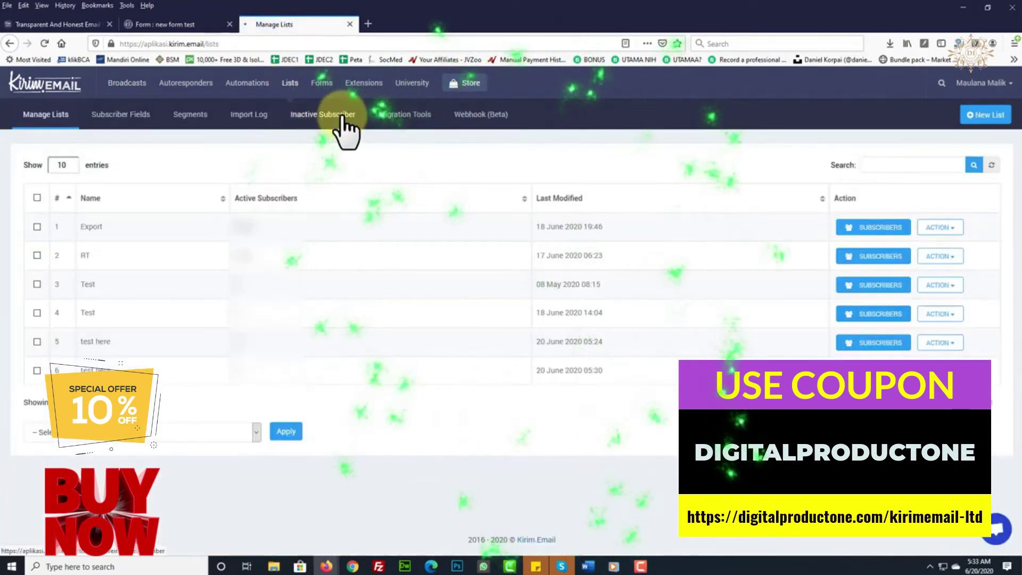
pyautogui.click(344, 116)
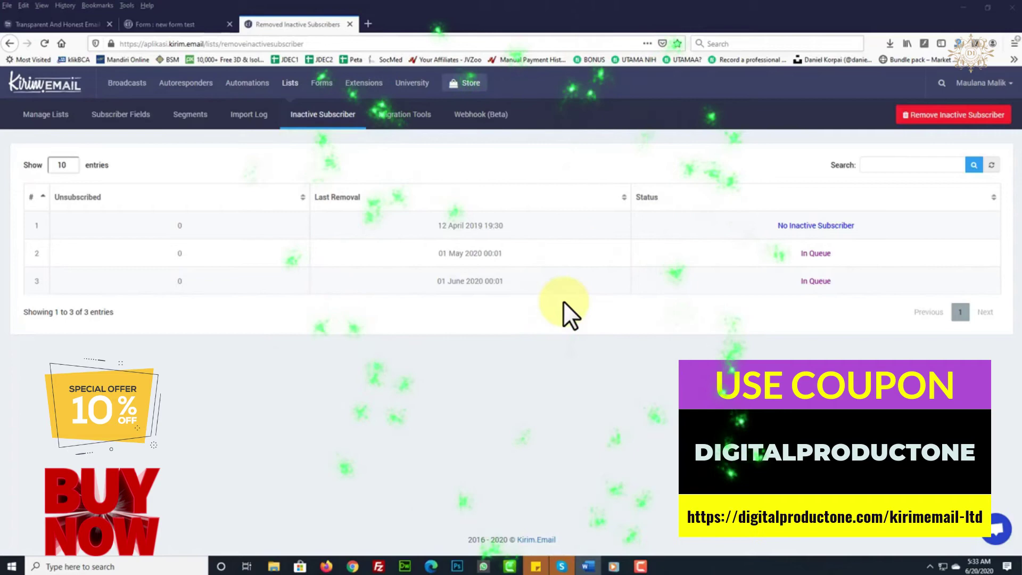
pyautogui.click(246, 87)
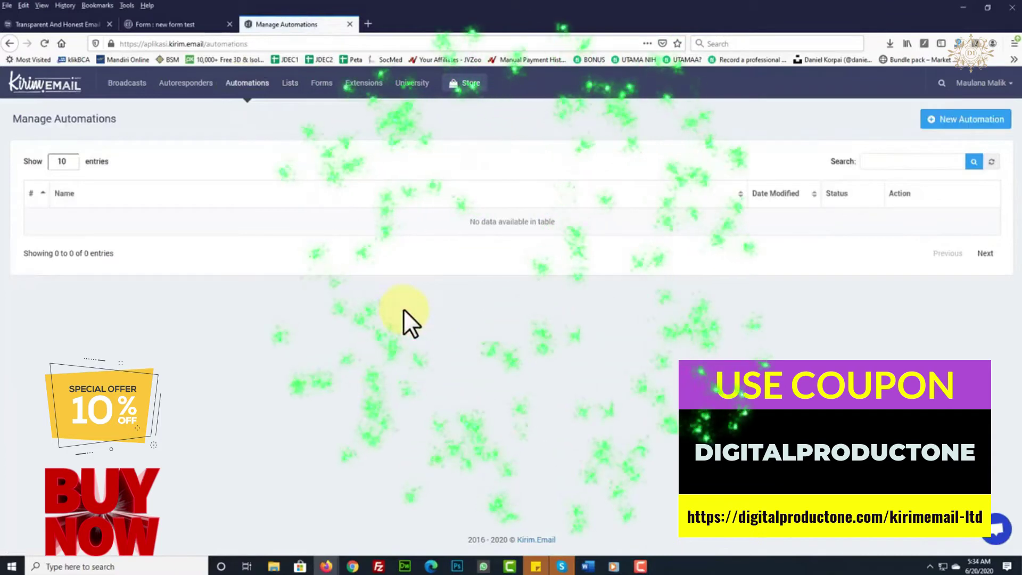
# - Start a new automation, browse its trigger events without picking one, then visit the dashboard
pyautogui.click(962, 122)
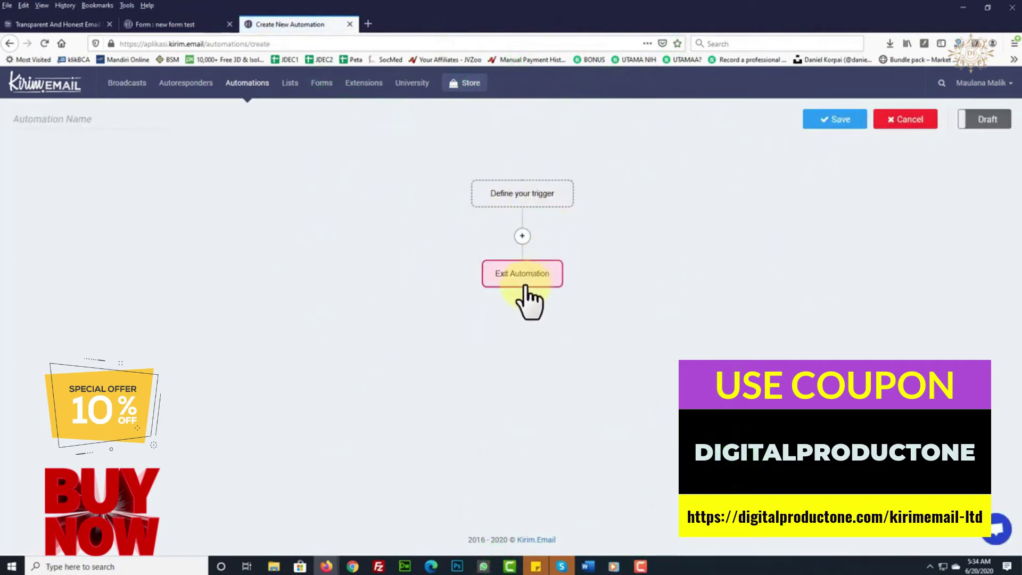
pyautogui.click(503, 196)
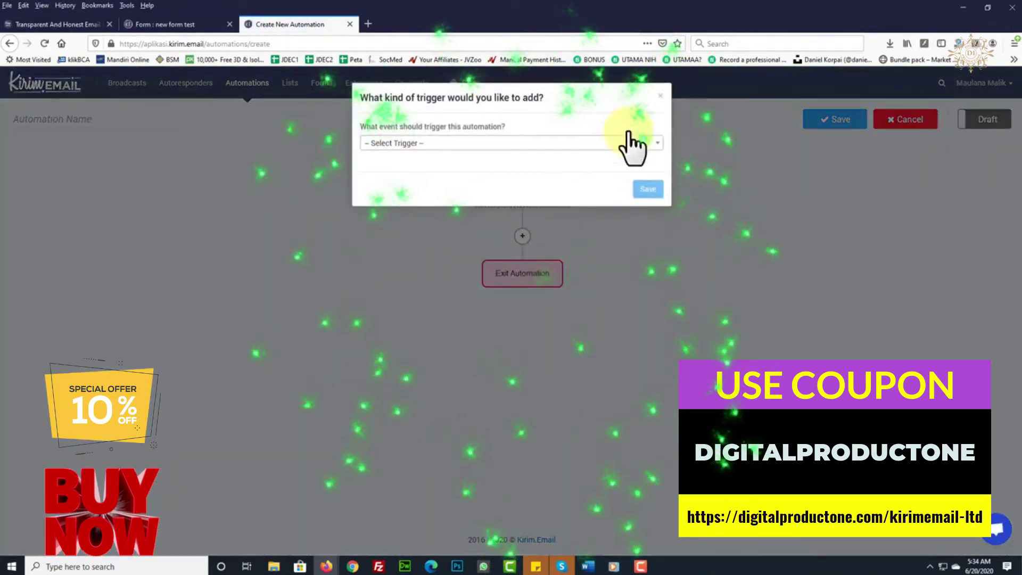
pyautogui.click(639, 144)
pyautogui.click(798, 280)
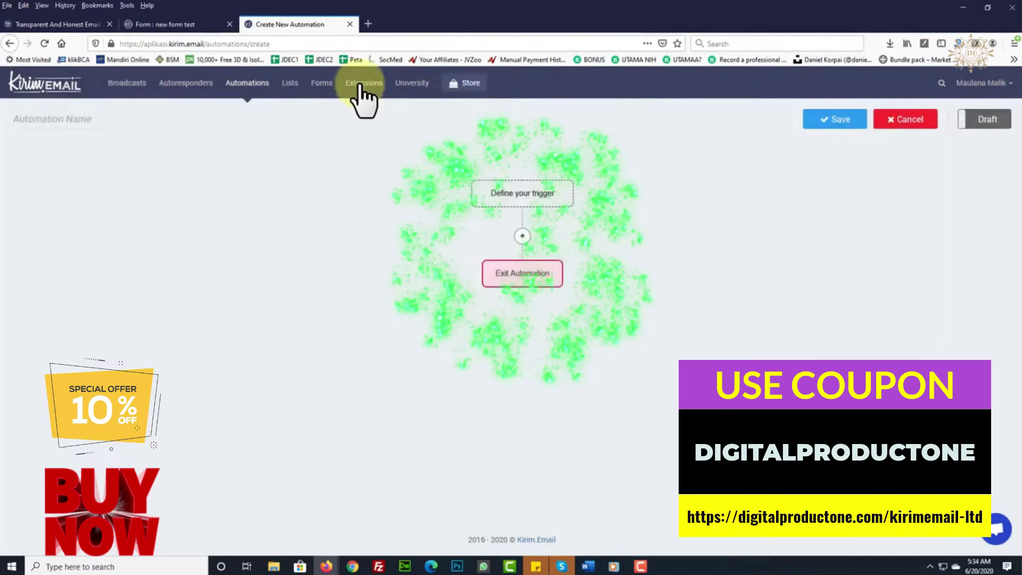
pyautogui.click(44, 83)
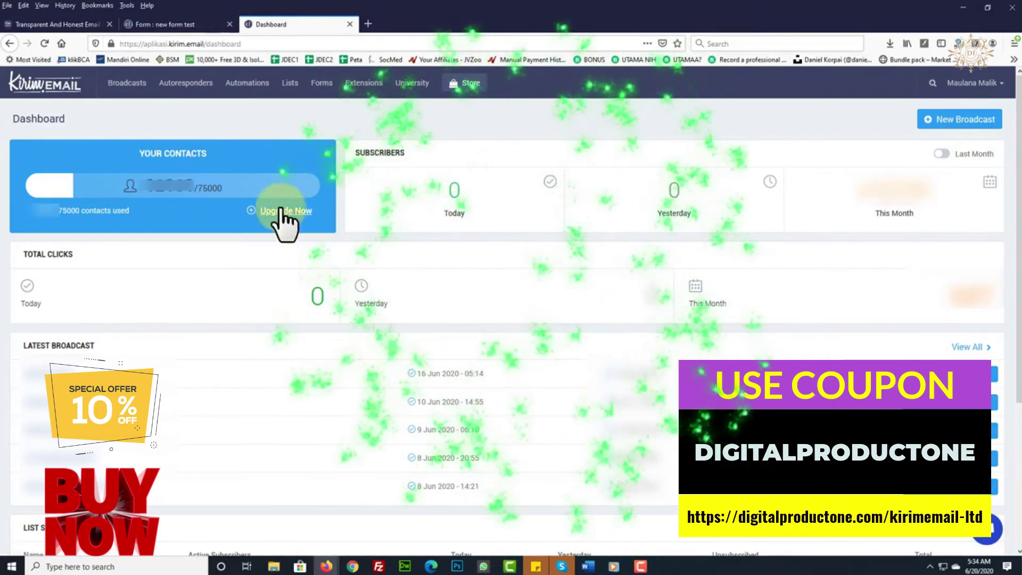
pyautogui.click(152, 24)
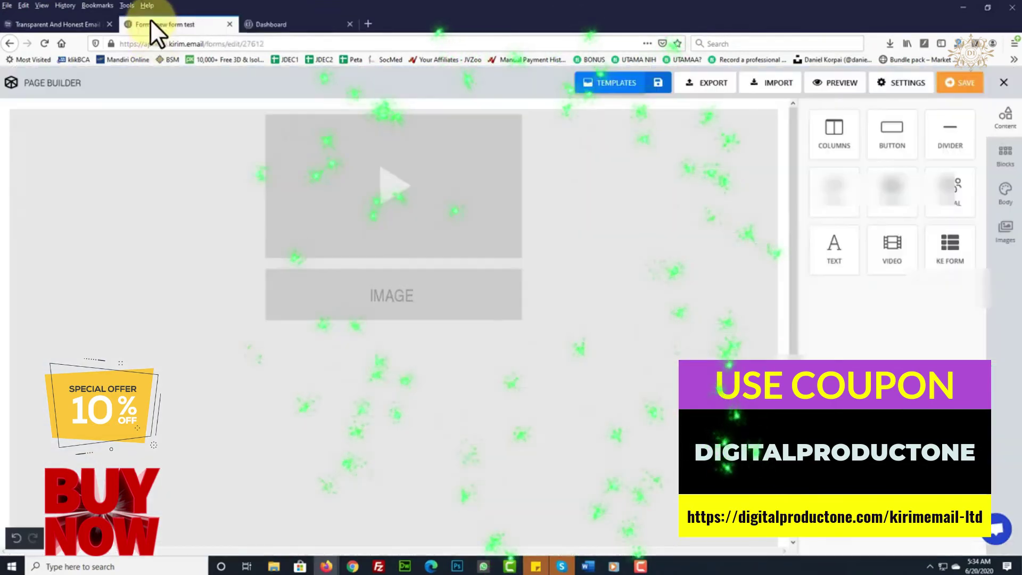
pyautogui.click(275, 23)
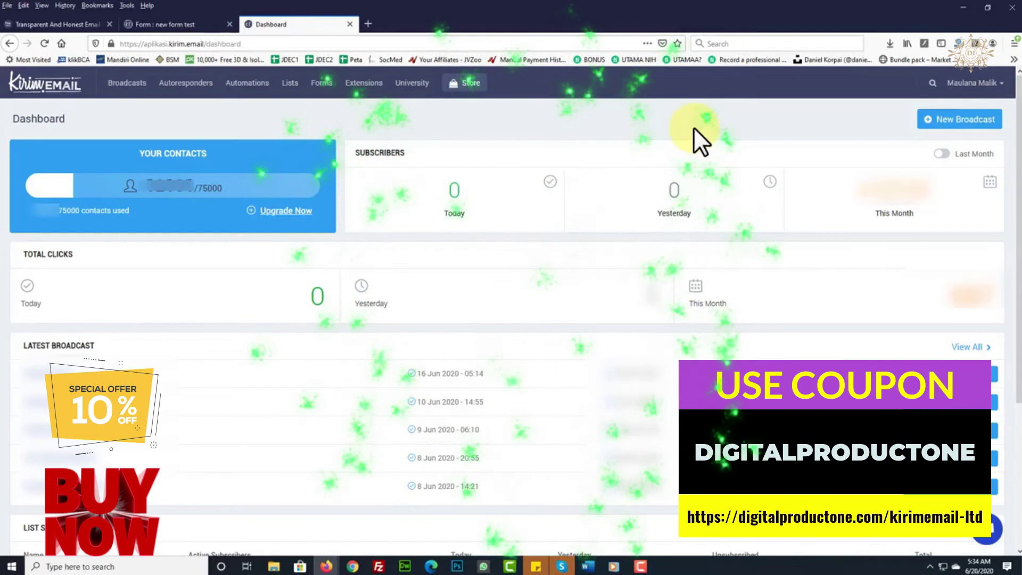
# - Bring up the first browser tab's Kirim.Email promo page with its client-logo grid
pyautogui.click(68, 21)
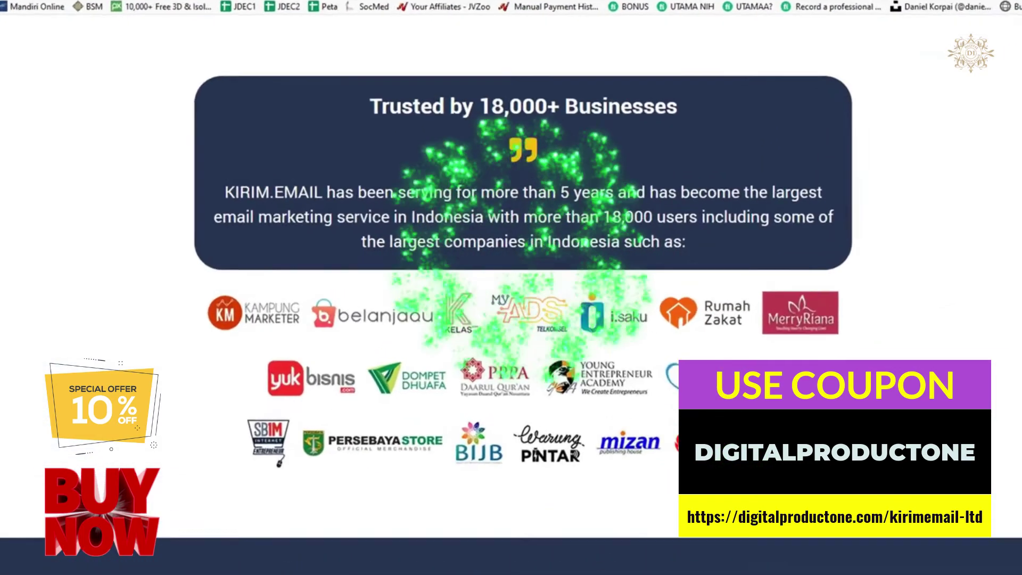